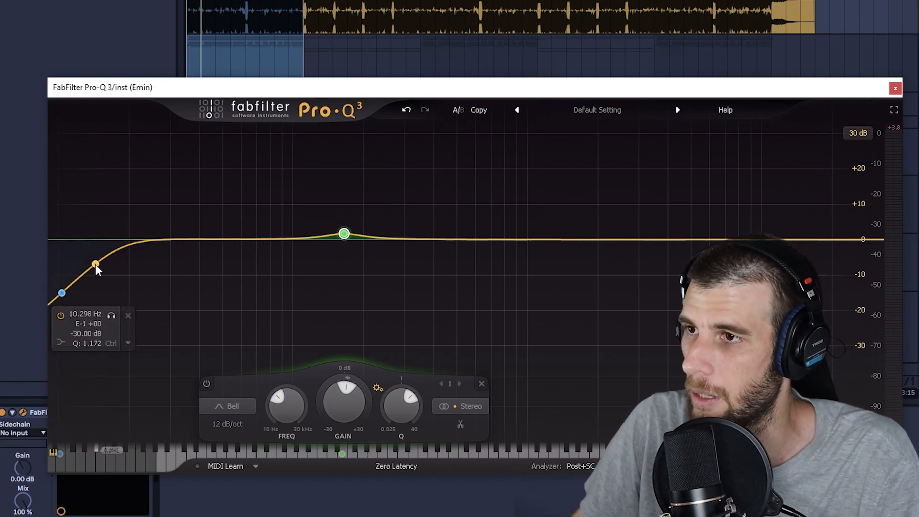
Step: Examine the low-shelf band in the instrumental track's Pro-Q 3 equalizer
{"action": "left_click", "coordinate": [63, 293]}
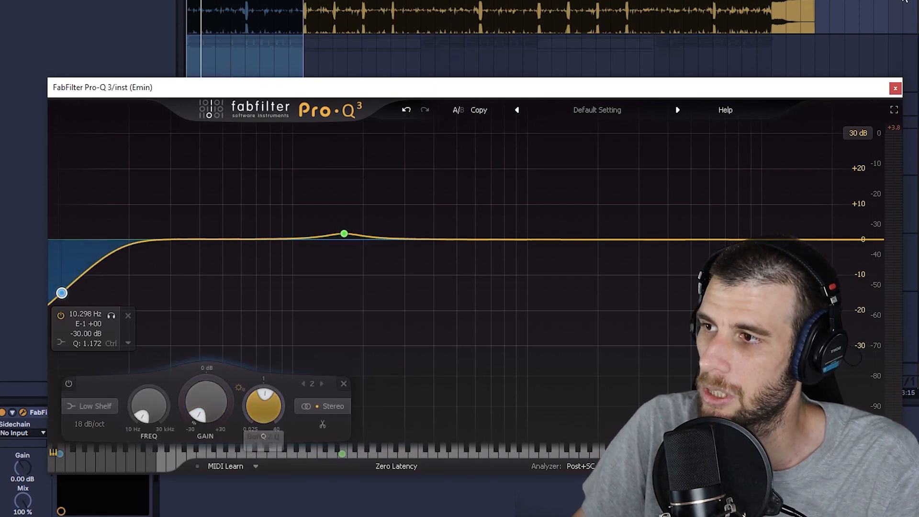
{"action": "mouse_move", "coordinate": [60, 302]}
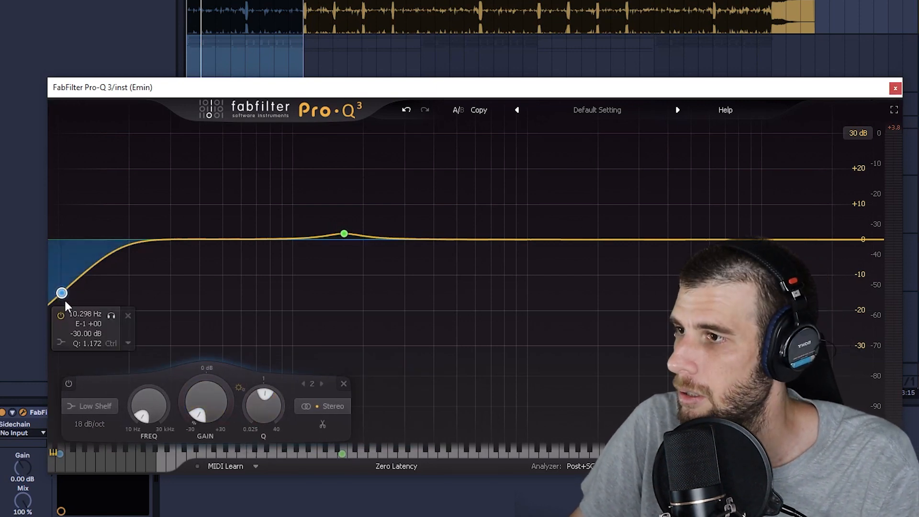
{"action": "left_click", "coordinate": [895, 88]}
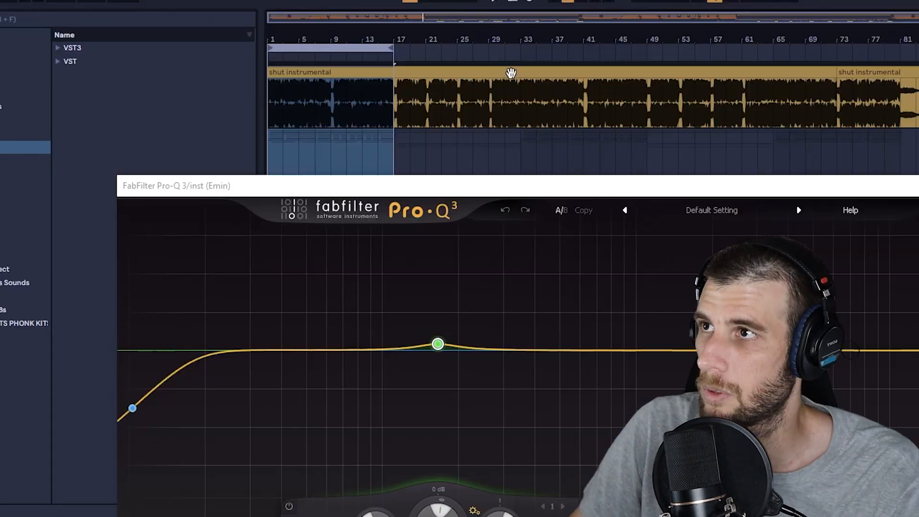
Step: Play the intro loop and audition the instrumental's Pro-Q 3 bell band, comparing it bypassed and active
{"action": "left_click", "coordinate": [283, 56]}
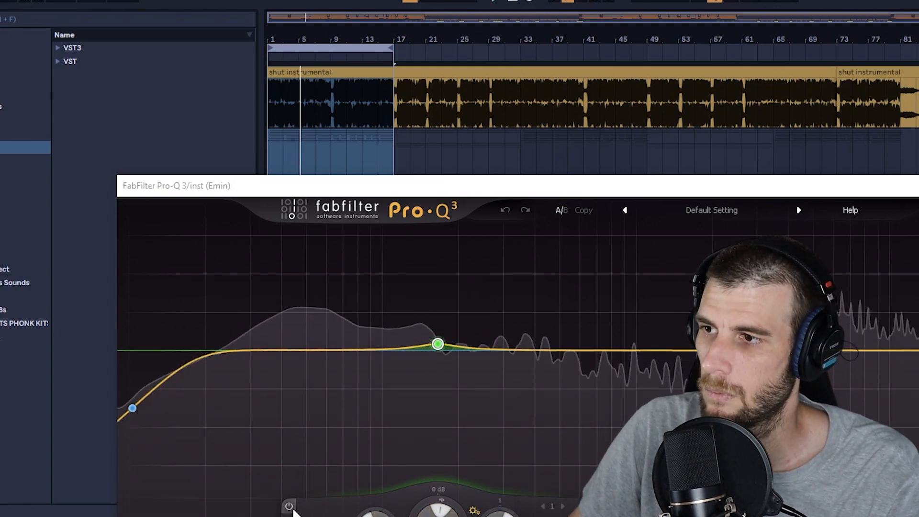
{"action": "key", "text": "space"}
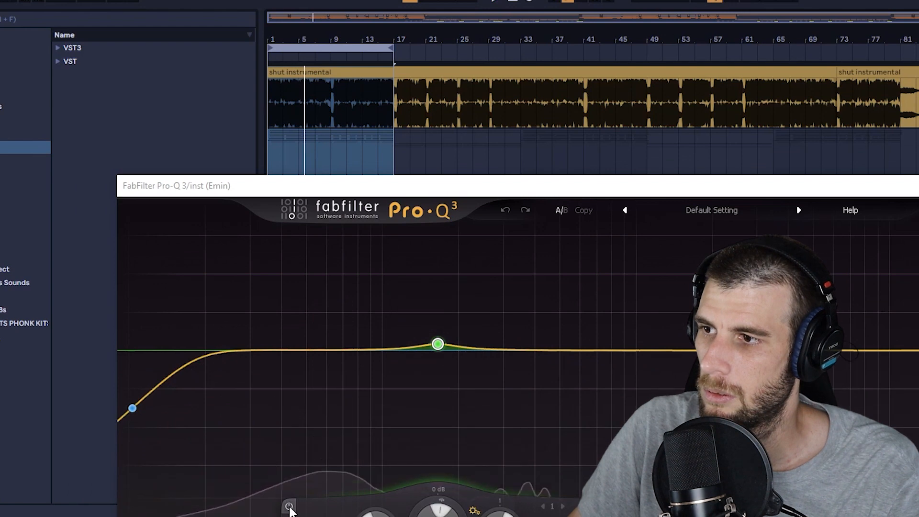
{"action": "left_click", "coordinate": [289, 506]}
{"action": "key", "text": "space"}
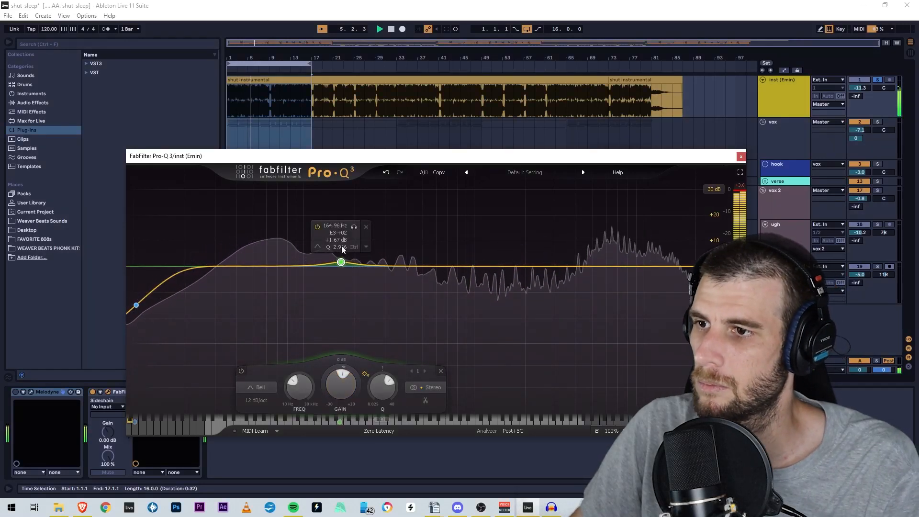
{"action": "left_click", "coordinate": [355, 227]}
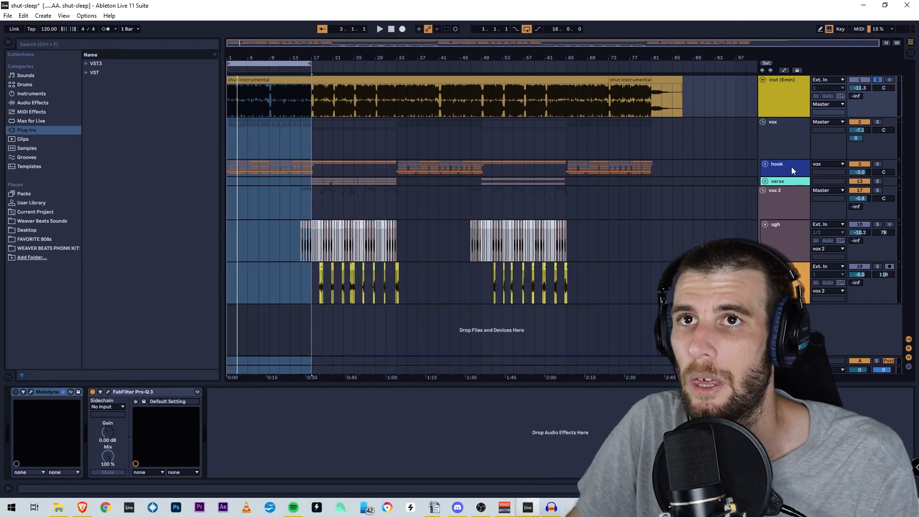
Step: Show the hook track's device chain, play the intro loop and bring up the Session view mixer
{"action": "left_click", "coordinate": [793, 167]}
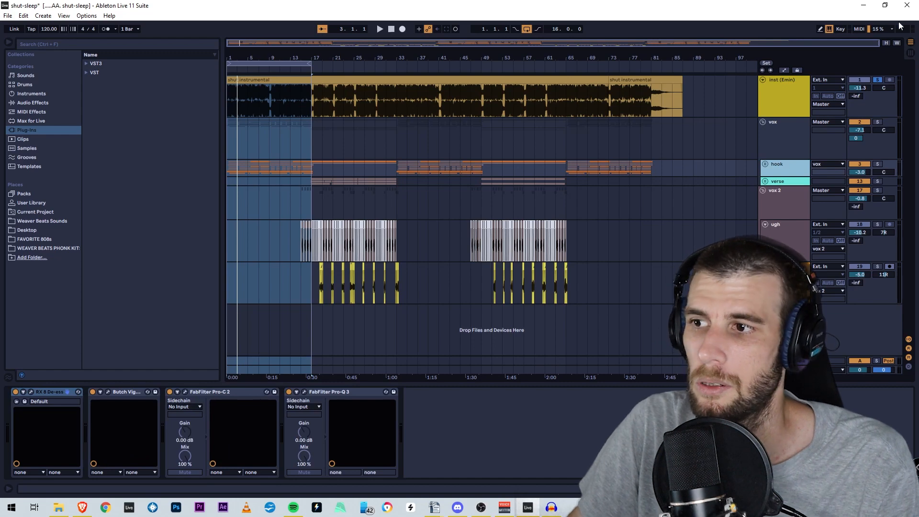
{"action": "key", "text": "space"}
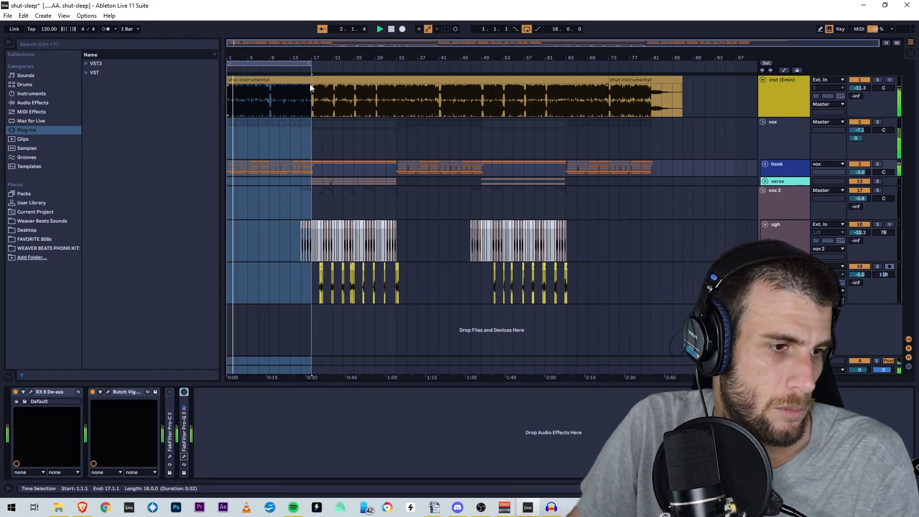
{"action": "key", "text": "Tab"}
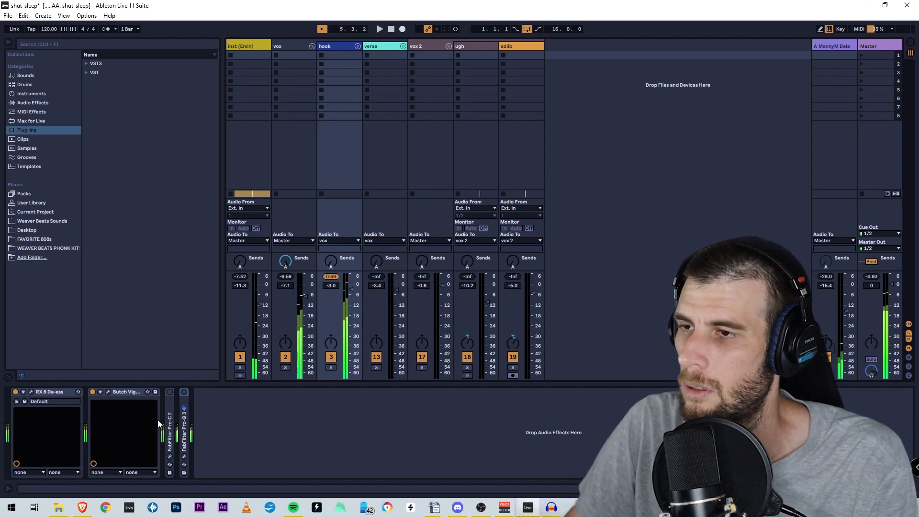
Step: Open the Pro-C 2 compressor on the hook track and examine its Vocals presets and controls
{"action": "double_click", "coordinate": [170, 433]}
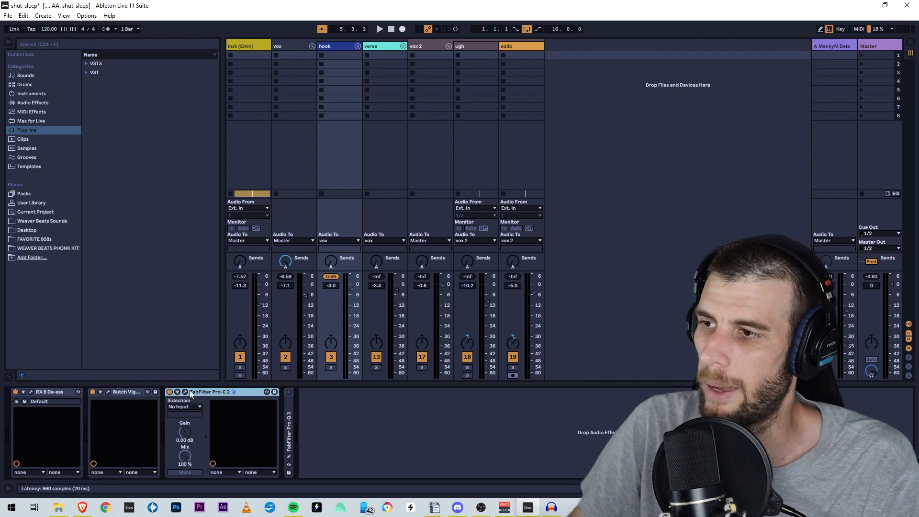
{"action": "left_click", "coordinate": [186, 391]}
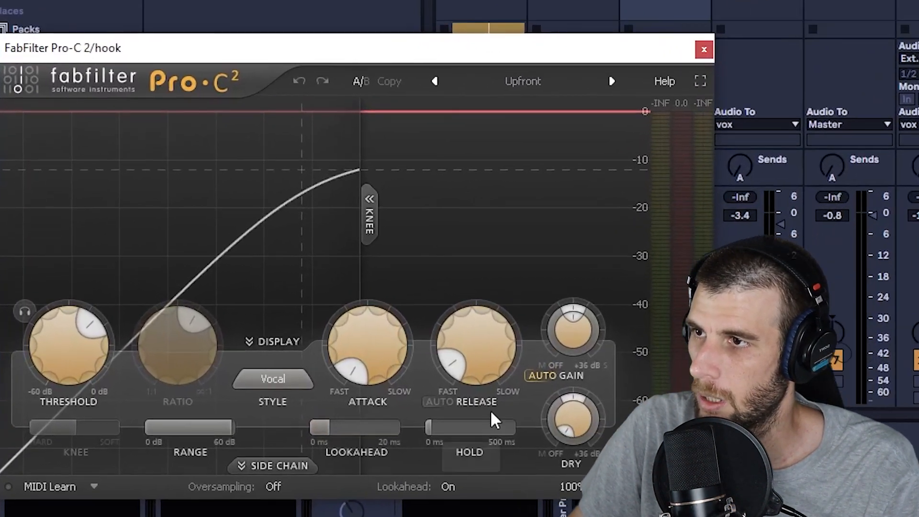
{"action": "left_click", "coordinate": [569, 76]}
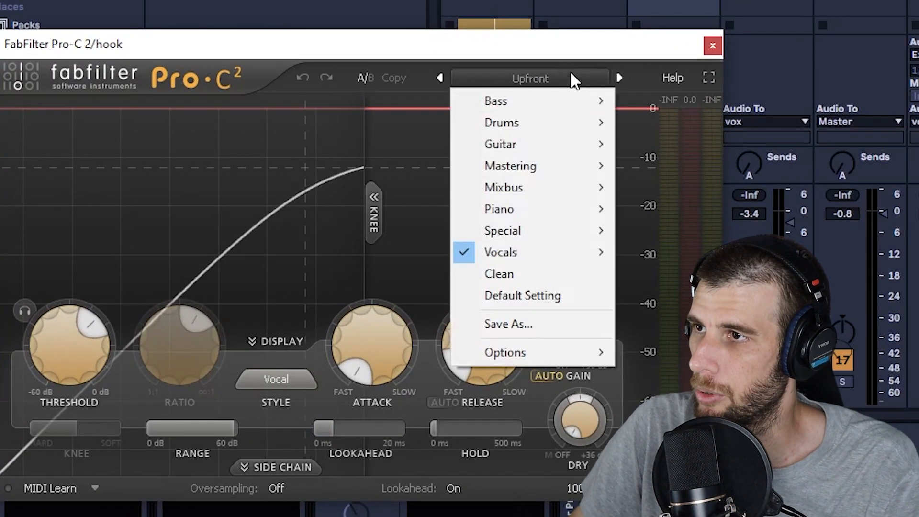
{"action": "mouse_move", "coordinate": [592, 256]}
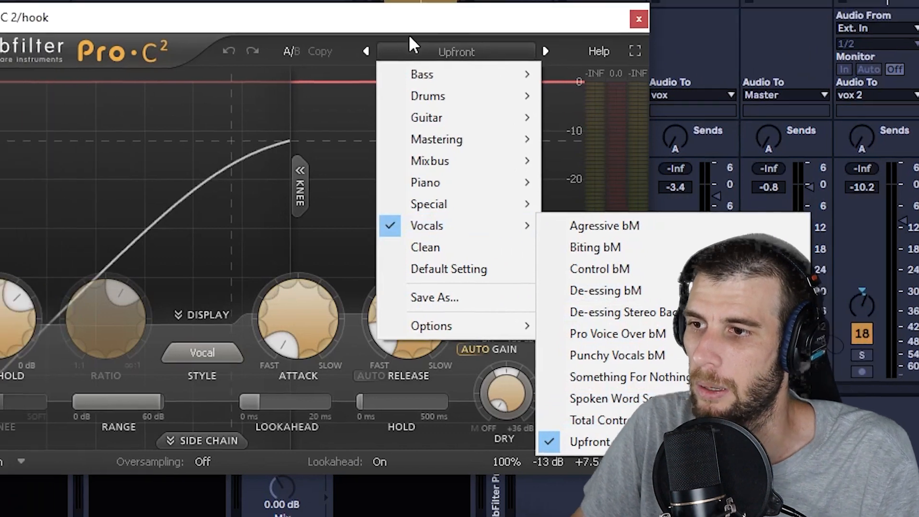
{"action": "left_click", "coordinate": [409, 35]}
{"action": "mouse_move", "coordinate": [431, 307]}
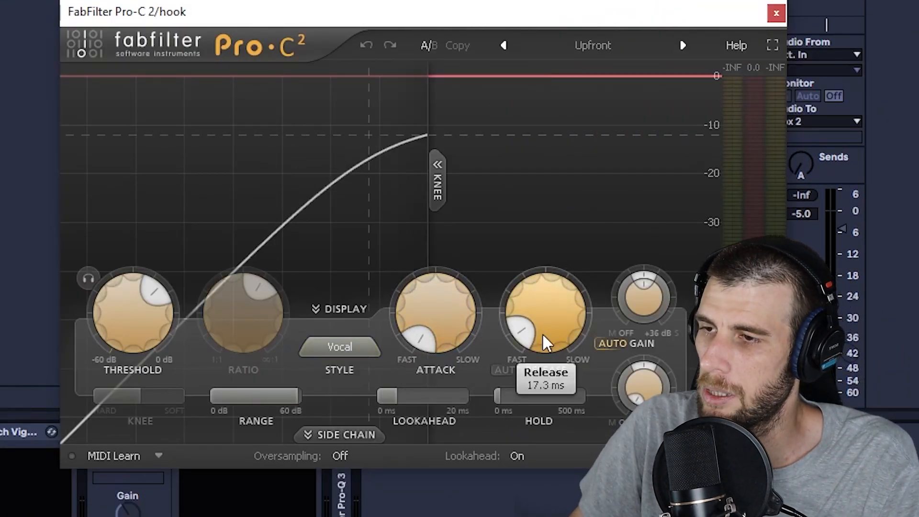
Step: Set the hook compressor's oversampling to 4x and reposition its window
{"action": "left_click", "coordinate": [344, 456]}
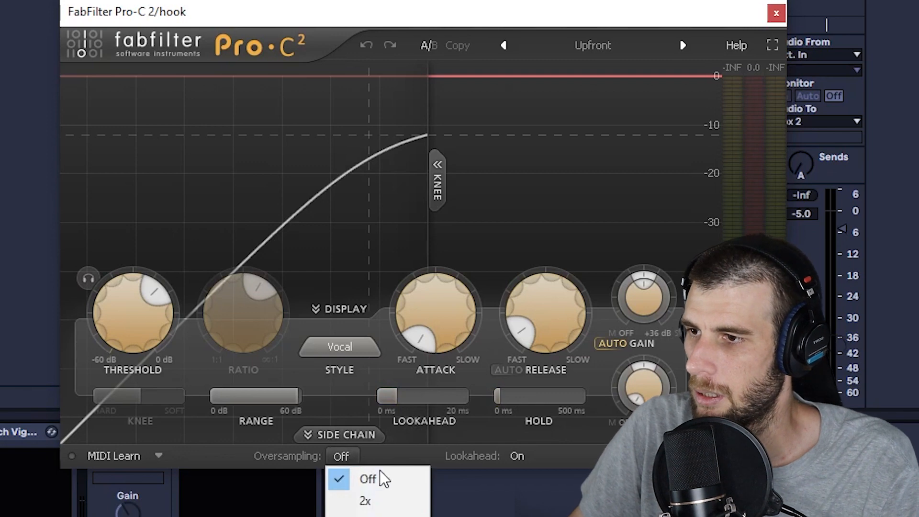
{"action": "left_click", "coordinate": [366, 514]}
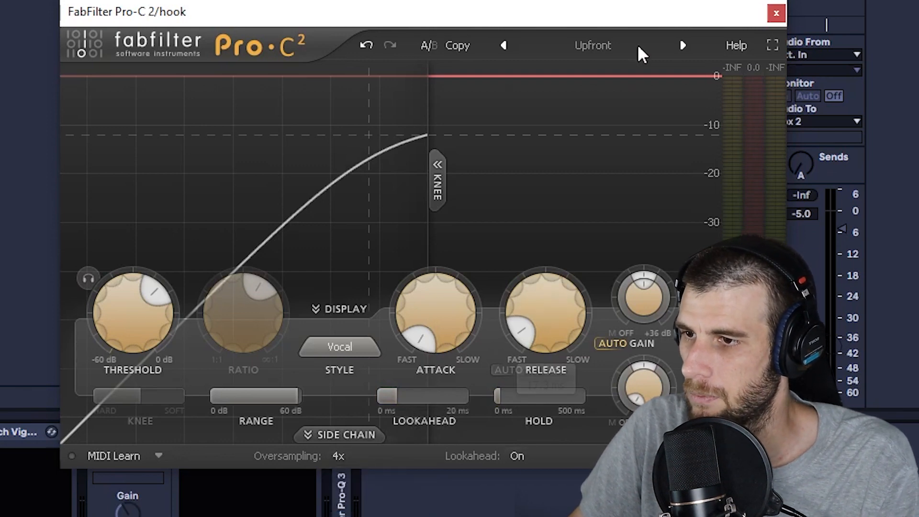
{"action": "left_click_drag", "start_coordinate": [594, 13], "coordinate": [610, 0]}
{"action": "mouse_move", "coordinate": [704, 368]}
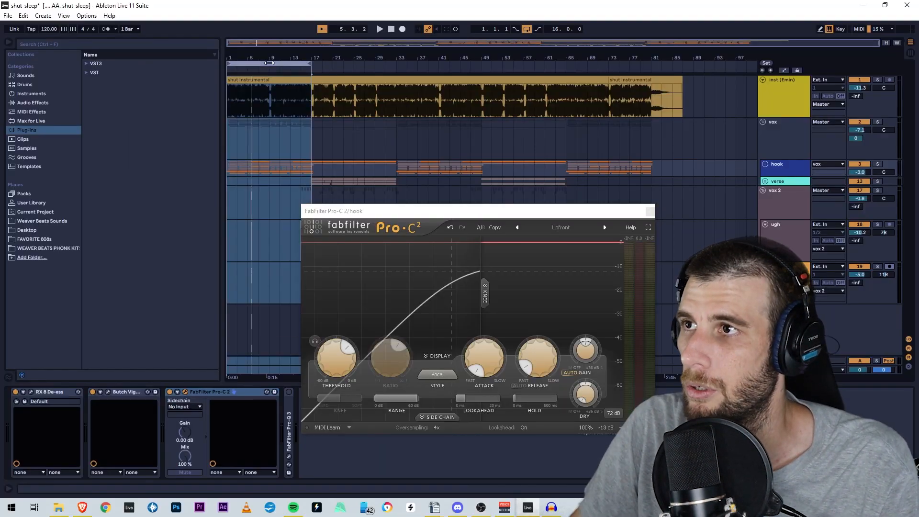
Step: Compare the hook vocal during loop playback with Pro-C 2 bypassed and enabled
{"action": "left_click", "coordinate": [171, 393]}
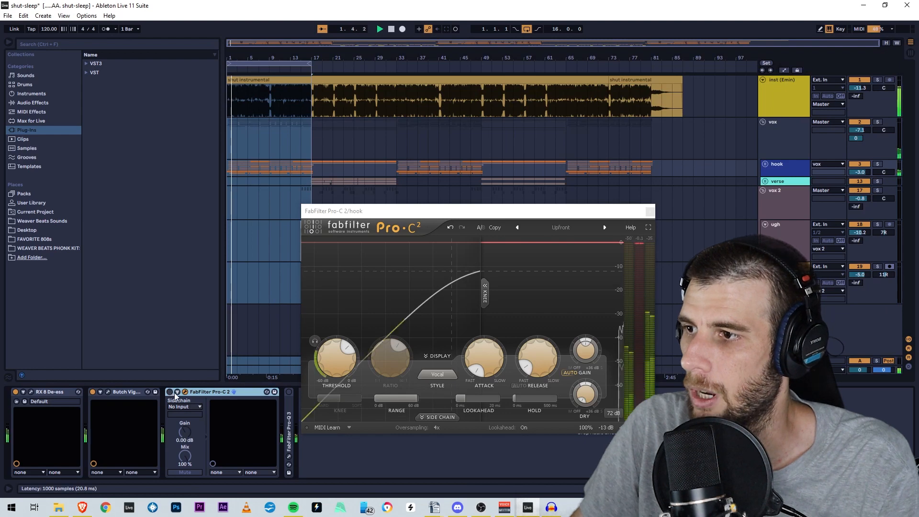
{"action": "left_click", "coordinate": [170, 392]}
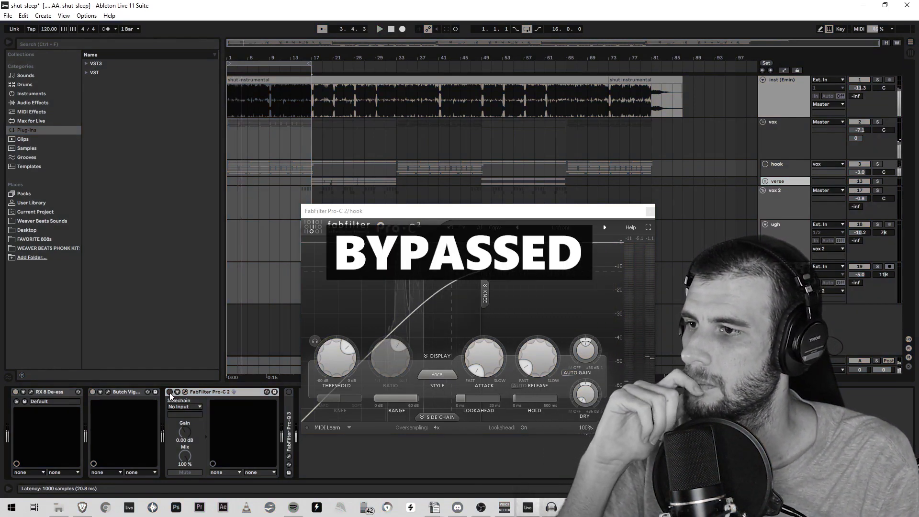
{"action": "left_click", "coordinate": [170, 393]}
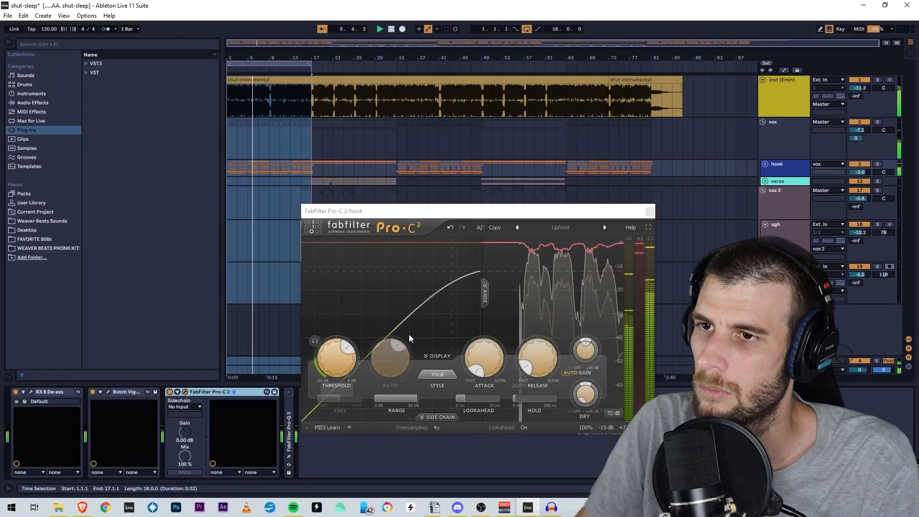
Step: Set the hook compressor's mix to 82%, raise its threshold slightly and close the plug-in window
{"action": "mouse_move", "coordinate": [551, 366]}
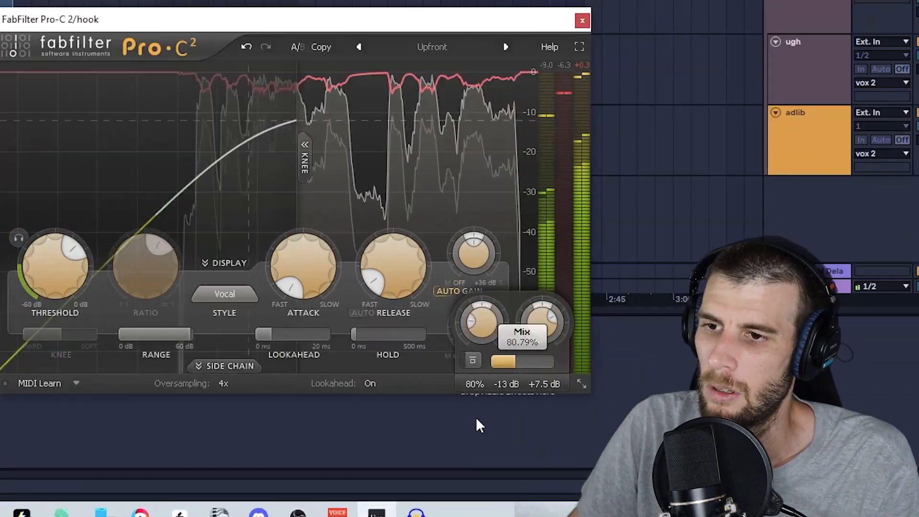
{"action": "left_click_drag", "start_coordinate": [477, 420], "coordinate": [473, 485]}
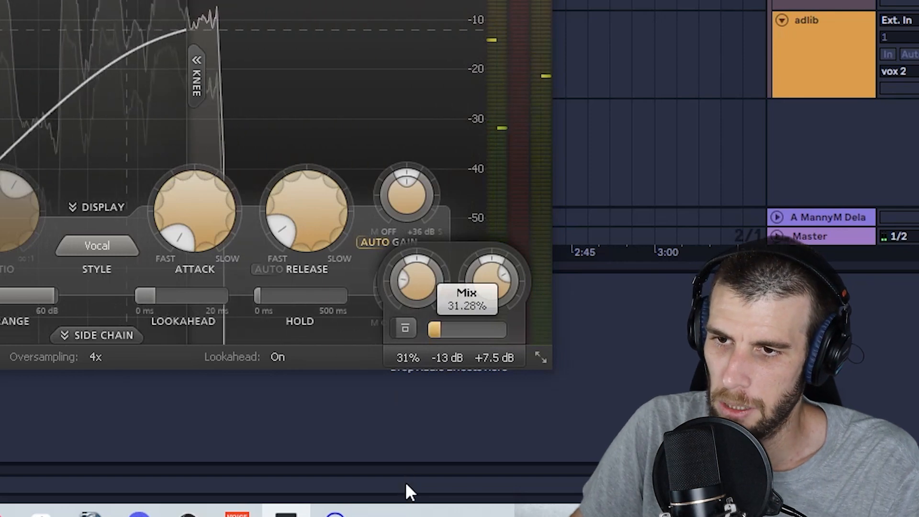
{"action": "left_click_drag", "start_coordinate": [405, 481], "coordinate": [410, 472]}
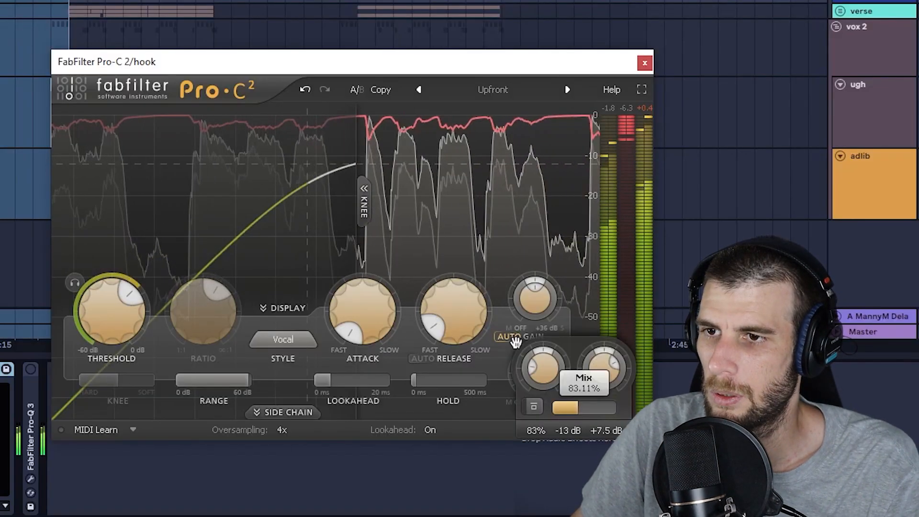
{"action": "left_click_drag", "start_coordinate": [516, 342], "coordinate": [507, 347]}
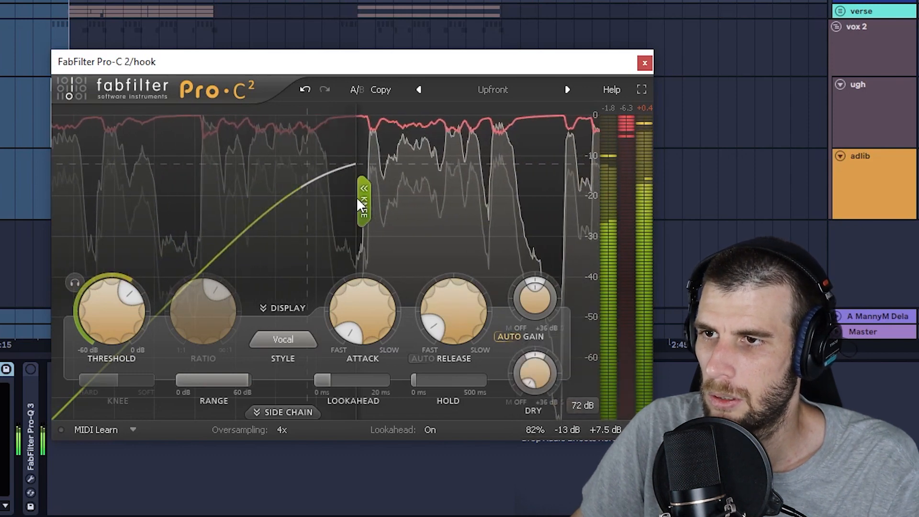
{"action": "left_click_drag", "start_coordinate": [100, 311], "coordinate": [102, 304]}
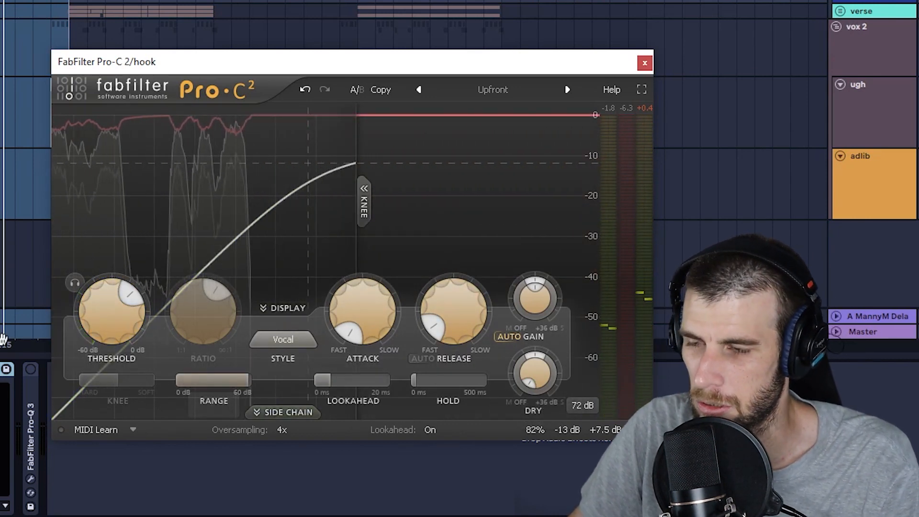
{"action": "left_click", "coordinate": [645, 63]}
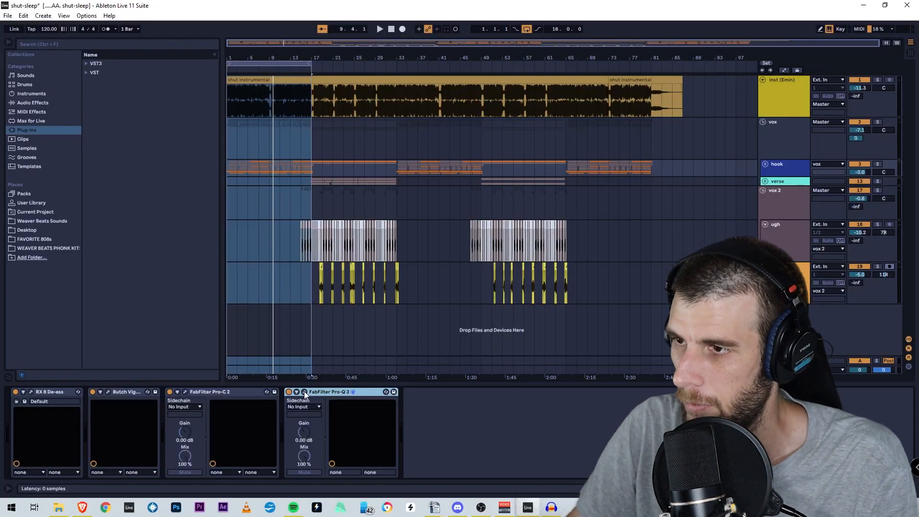
Step: Open the hook track's Pro-Q 3, examine its low-shelf band and close the plug-in window
{"action": "left_click", "coordinate": [304, 391]}
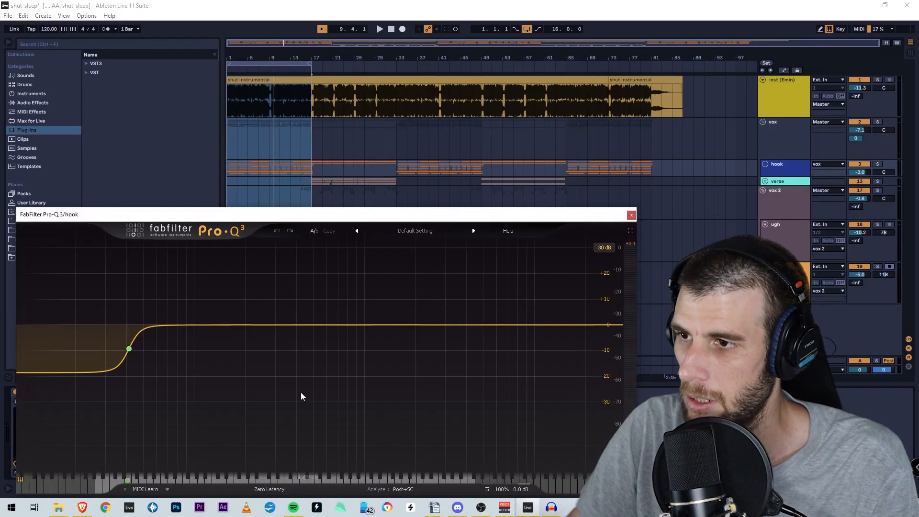
{"action": "left_click", "coordinate": [127, 351]}
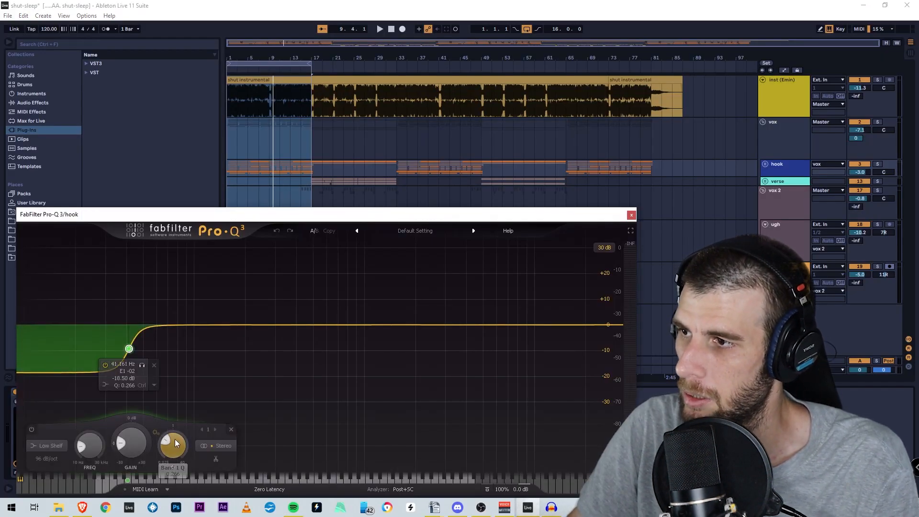
{"action": "left_click_drag", "start_coordinate": [334, 215], "coordinate": [474, 175]}
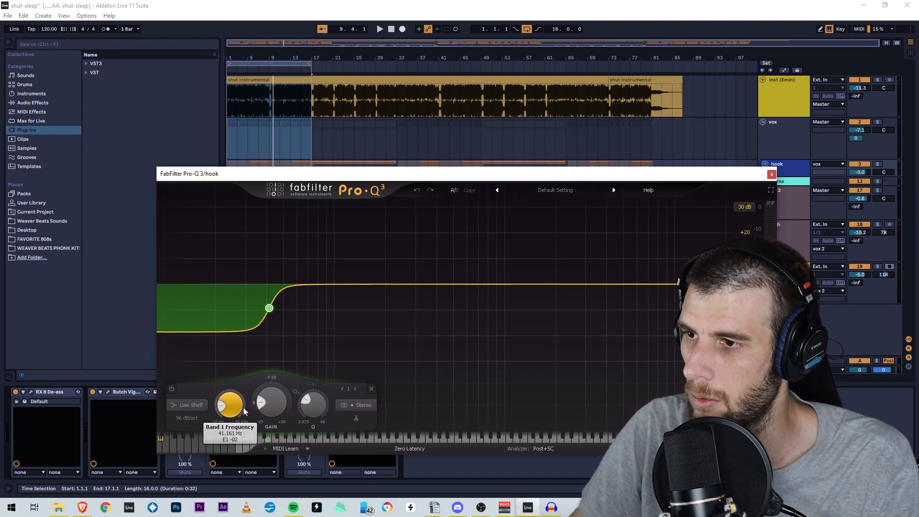
{"action": "left_click_drag", "start_coordinate": [701, 175], "coordinate": [529, 170]}
{"action": "left_click", "coordinate": [599, 169]}
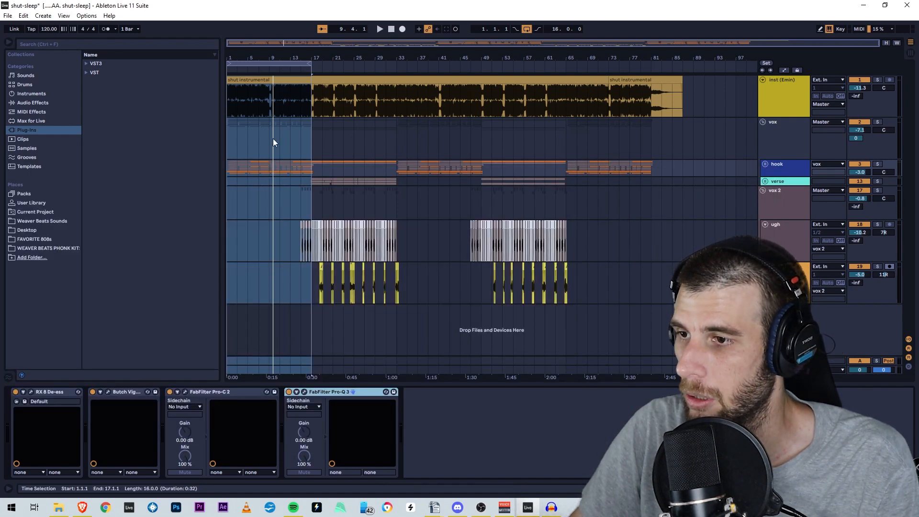
Step: Play the intro loop and turn off the sidechained Compressor on return track A in the Session view
{"action": "left_click", "coordinate": [240, 70]}
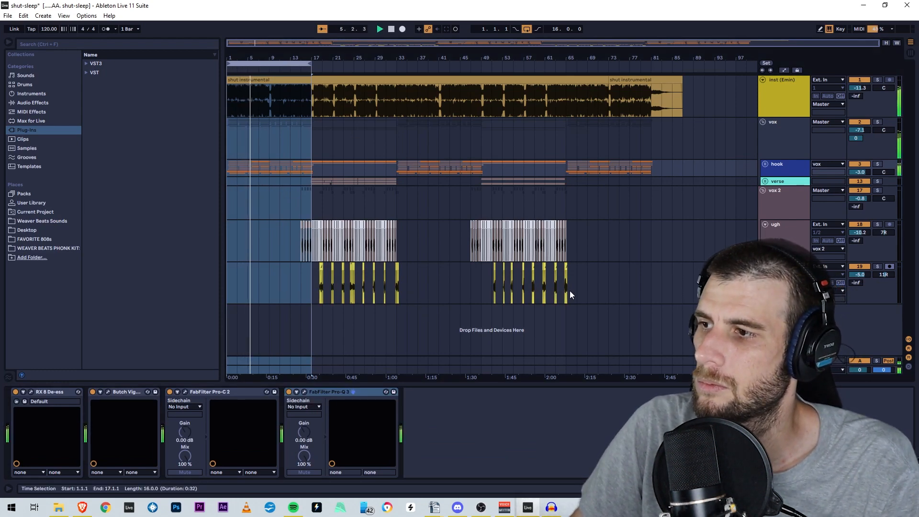
{"action": "key", "text": "Tab"}
{"action": "left_click", "coordinate": [821, 45]}
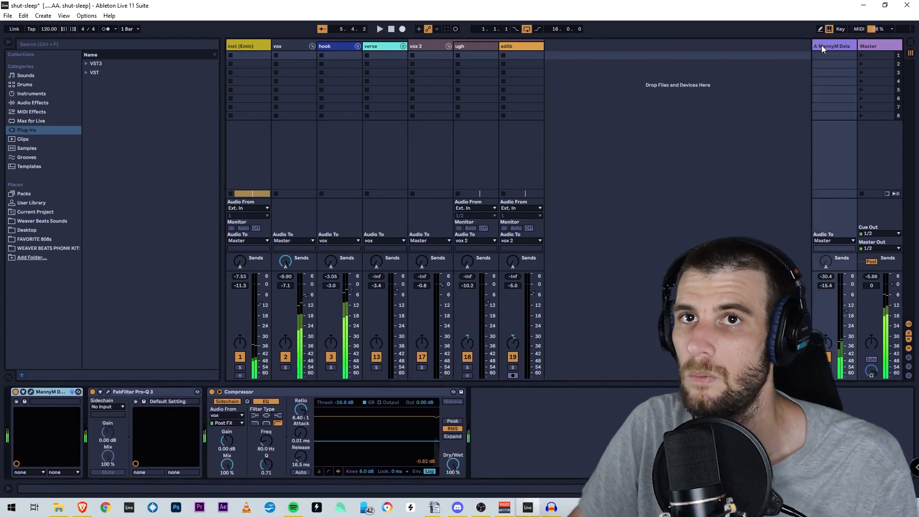
{"action": "left_click", "coordinate": [212, 392]}
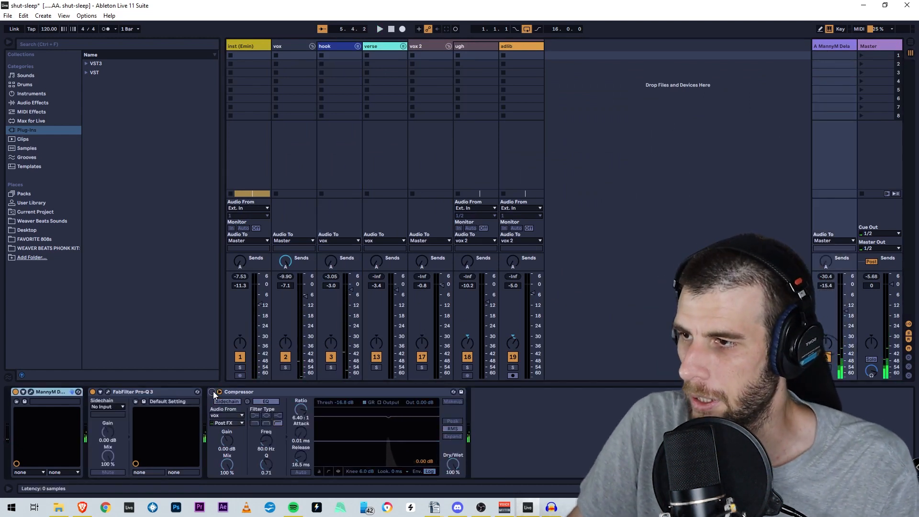
{"action": "left_click", "coordinate": [240, 392]}
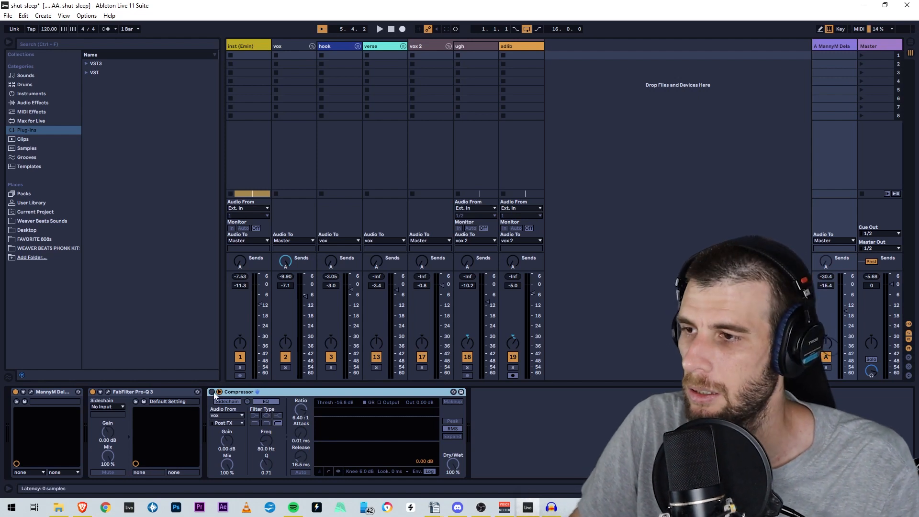
Step: Turn the Compressor on return track A back on and check the vox track that feeds its sidechain
{"action": "left_click", "coordinate": [236, 417]}
{"action": "left_click", "coordinate": [238, 387]}
{"action": "left_click", "coordinate": [295, 43]}
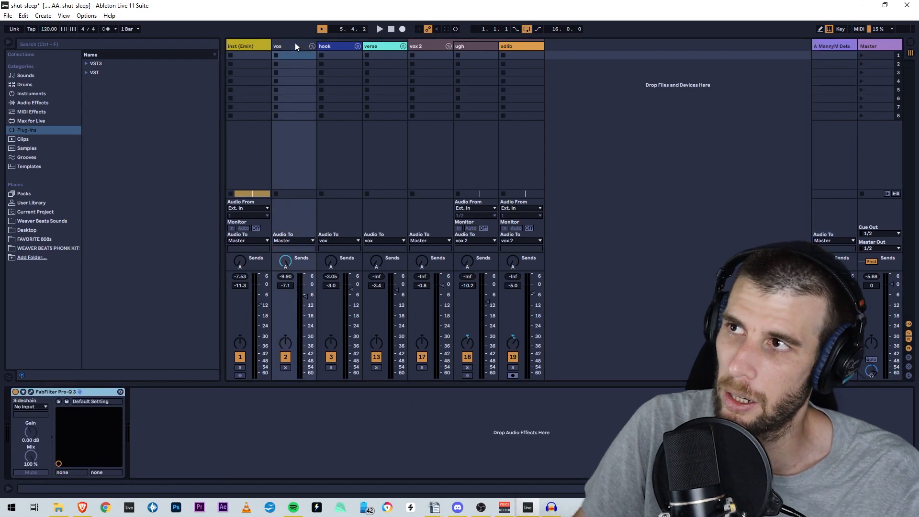
{"action": "left_click", "coordinate": [816, 47]}
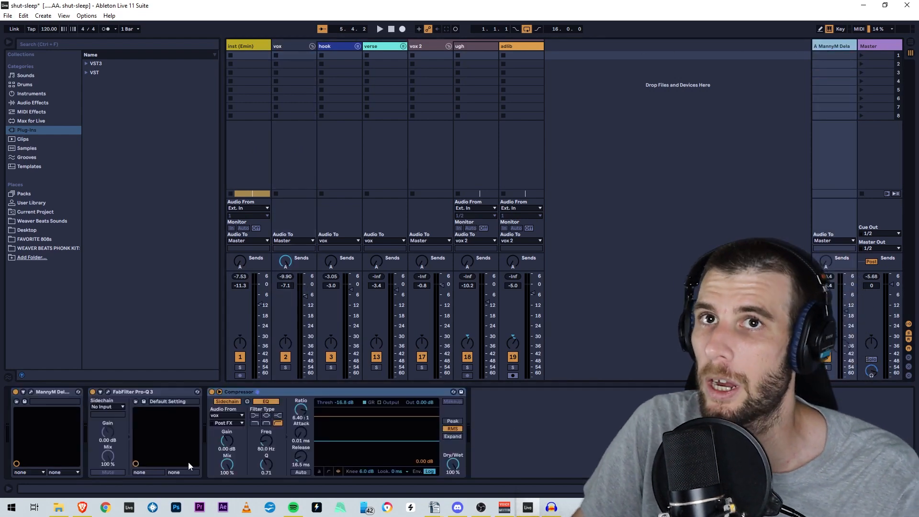
Step: Set return track A's Compressor to 1 ms lookahead, a 4.96:1 ratio and a 12.0 ms release while playing the loop
{"action": "left_click", "coordinate": [238, 415]}
{"action": "left_click", "coordinate": [303, 432]}
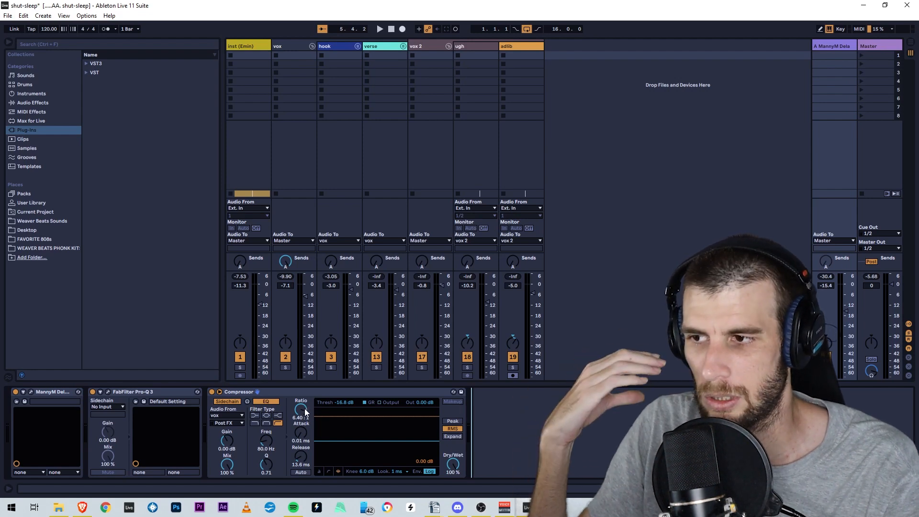
{"action": "key", "text": "space"}
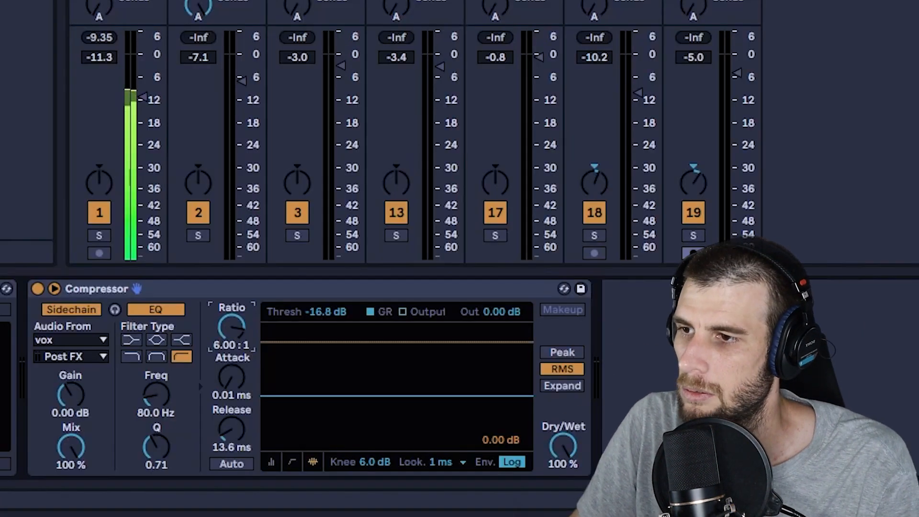
{"action": "left_click_drag", "start_coordinate": [298, 411], "coordinate": [298, 417]}
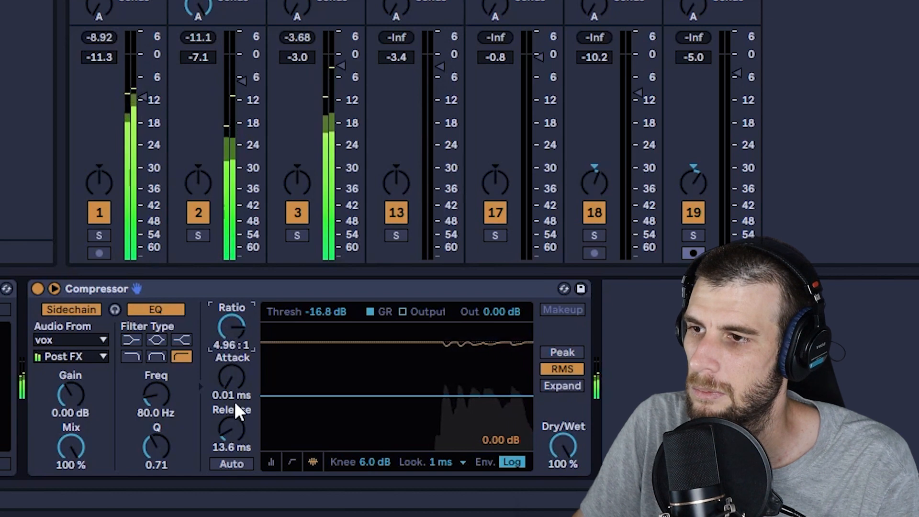
{"action": "left_click_drag", "start_coordinate": [233, 429], "coordinate": [233, 431]}
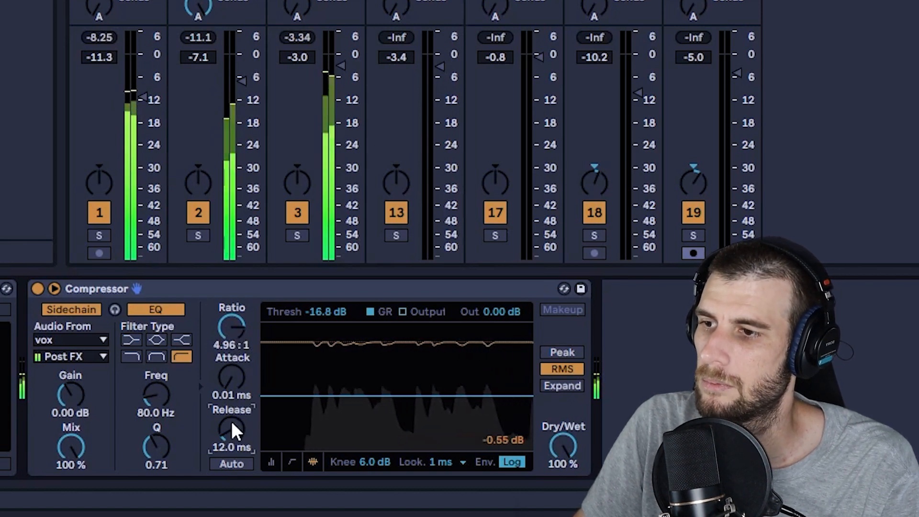
Step: Toggle the Compressor's sidechain EQ off and on and adjust its filter frequency slightly
{"action": "left_click", "coordinate": [163, 310]}
{"action": "left_click", "coordinate": [162, 311]}
{"action": "left_click_drag", "start_coordinate": [164, 402], "coordinate": [154, 404]}
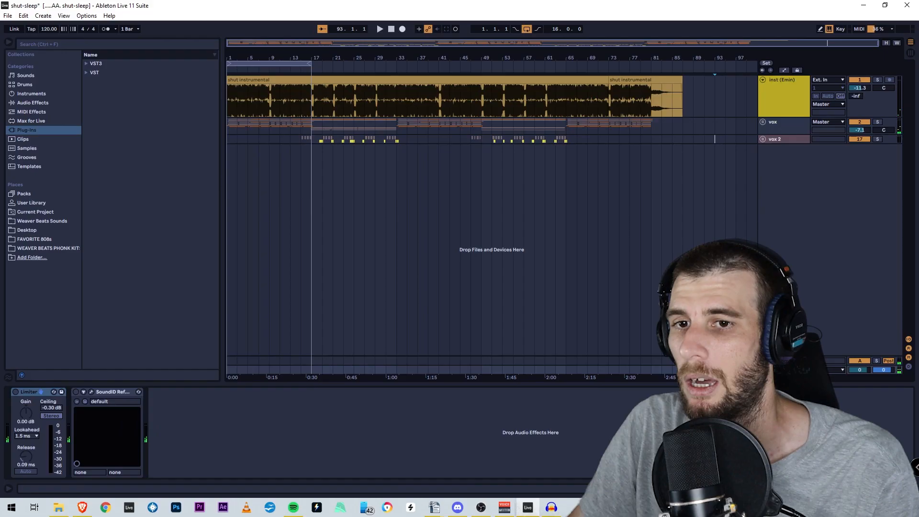
Step: Return to the Arrangement, unfold the vox group and show the hook track's device chain
{"action": "left_click", "coordinate": [788, 89]}
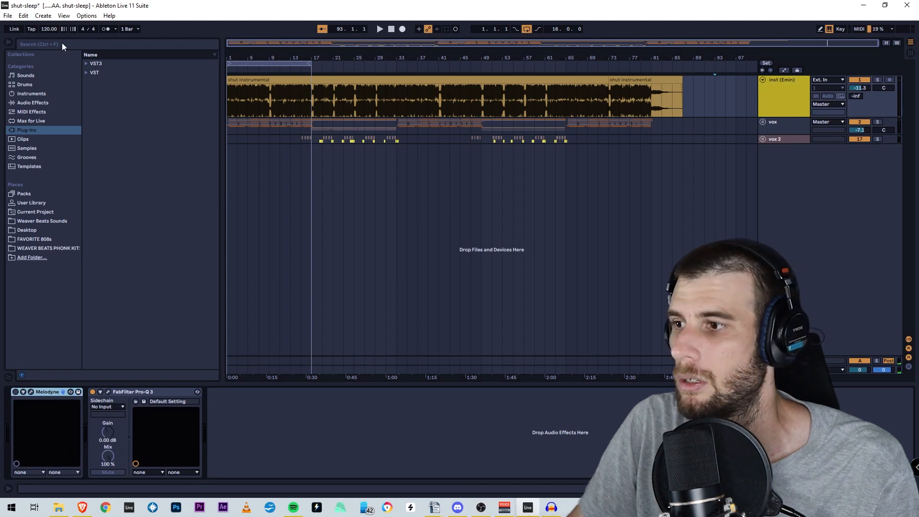
{"action": "double_click", "coordinate": [780, 126]}
{"action": "left_click", "coordinate": [780, 127]}
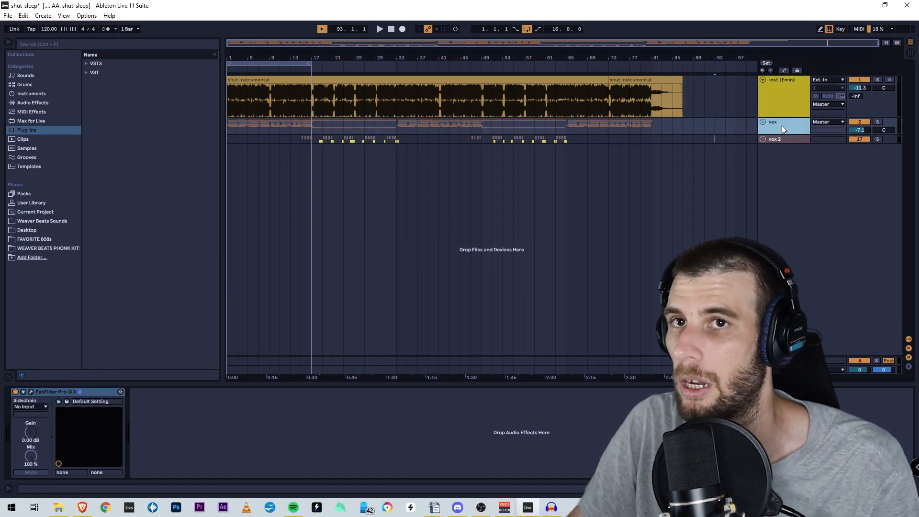
Step: Search the plug-ins for "de" and add Izotope's RX 8 De-ess at the end of the hook track's device chain
{"action": "left_click", "coordinate": [42, 44]}
{"action": "type", "text": "de"}
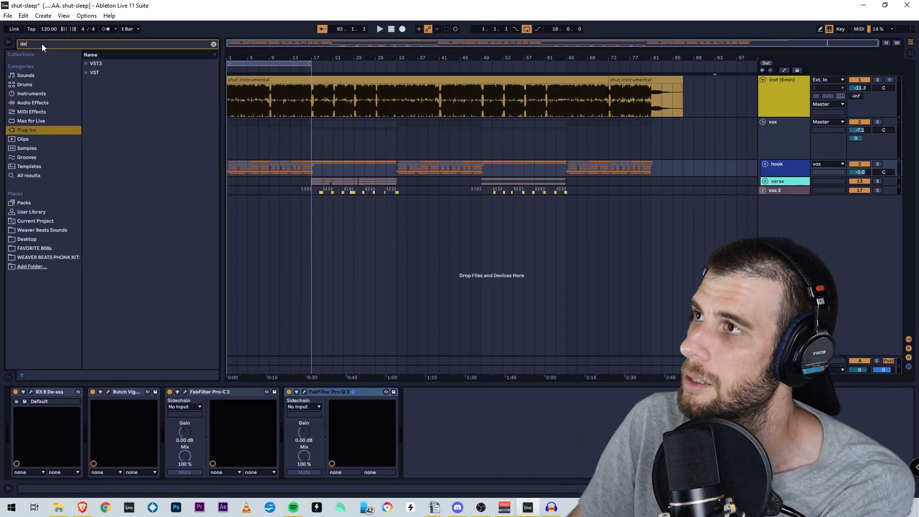
{"action": "left_click", "coordinate": [89, 72]}
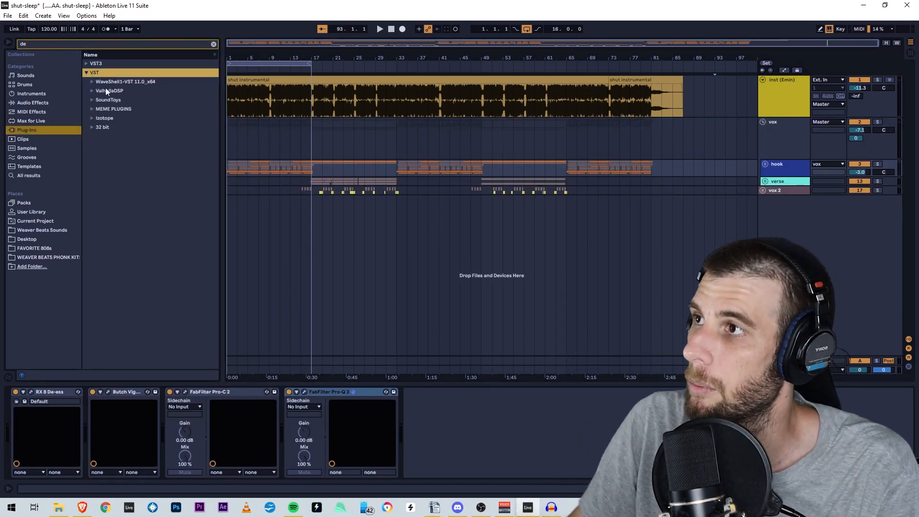
{"action": "left_click", "coordinate": [87, 64]}
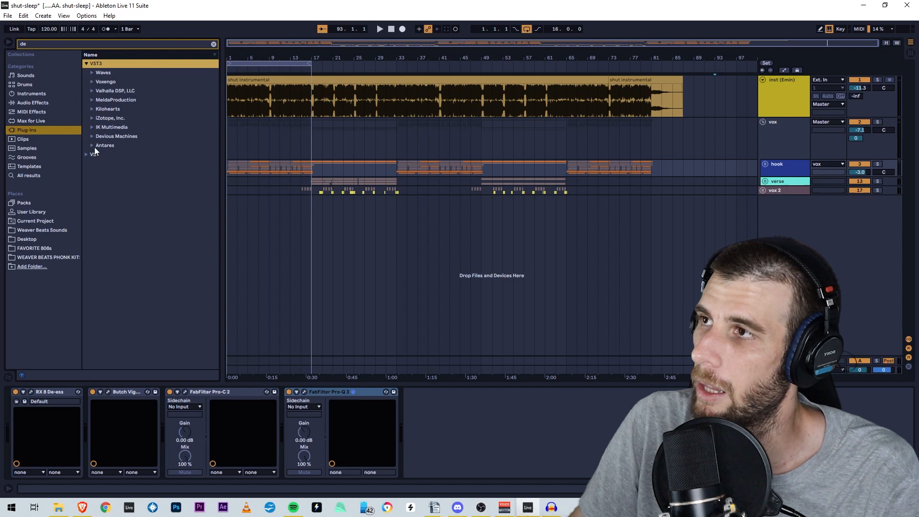
{"action": "left_click", "coordinate": [86, 155]}
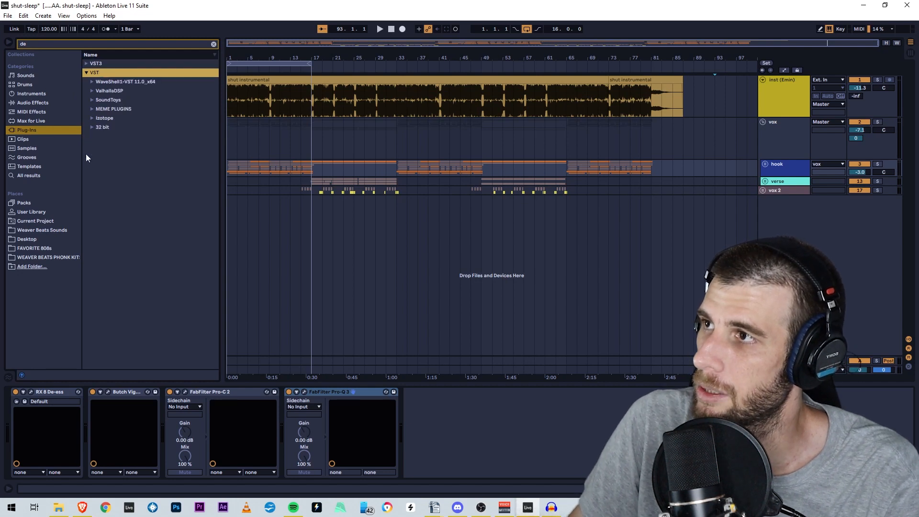
{"action": "left_click", "coordinate": [92, 119]}
{"action": "left_click_drag", "start_coordinate": [132, 191], "coordinate": [392, 441]}
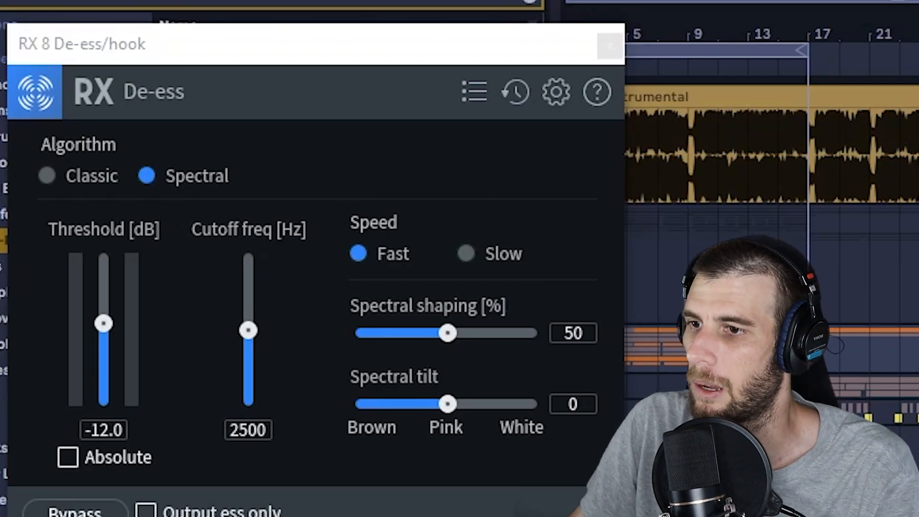
Step: Select the 16-bar intro loop, set the new De-ess threshold to -7.6 dB and close the plug-in window
{"action": "left_click", "coordinate": [732, 47]}
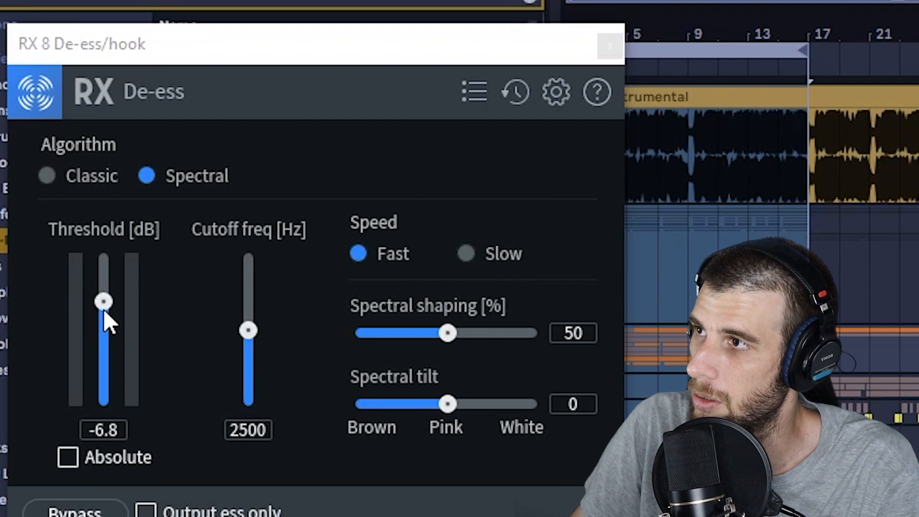
{"action": "left_click_drag", "start_coordinate": [105, 310], "coordinate": [117, 328]}
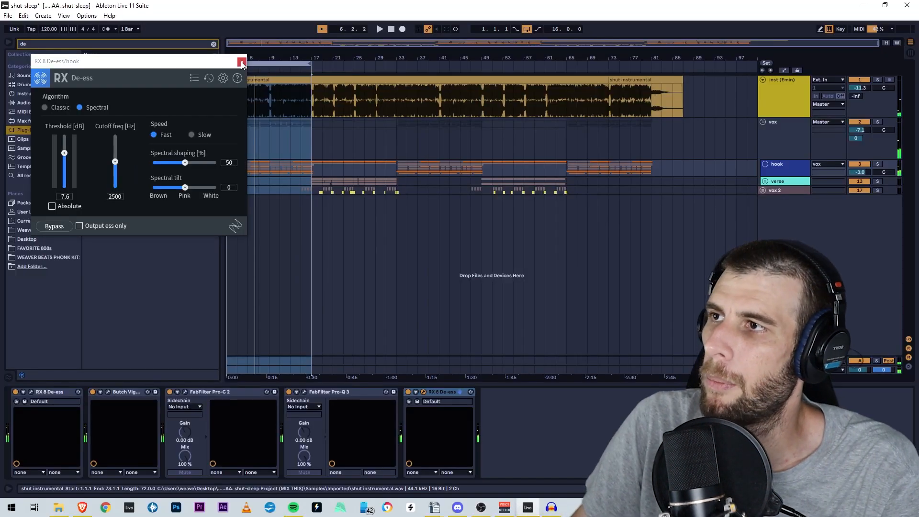
{"action": "left_click", "coordinate": [607, 45]}
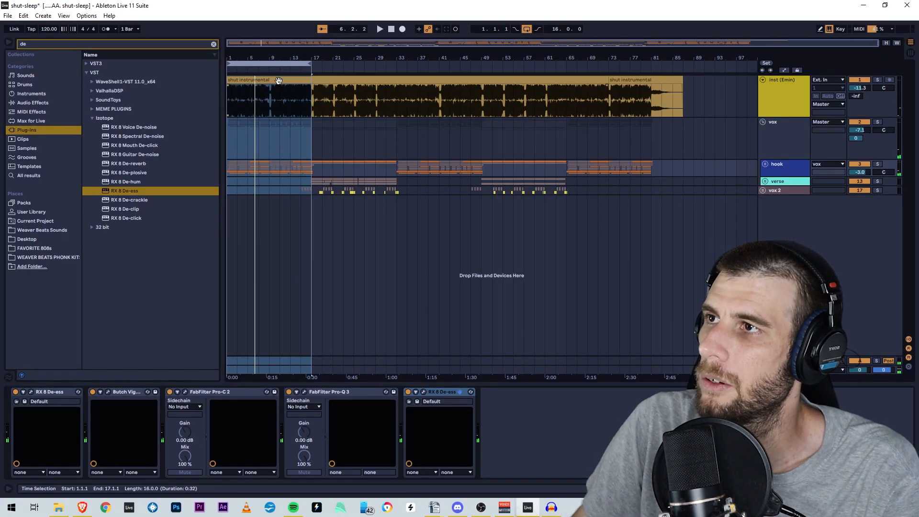
Step: Collapse the newly added RX 8 De-ess device at the end of the hook chain
{"action": "double_click", "coordinate": [443, 391]}
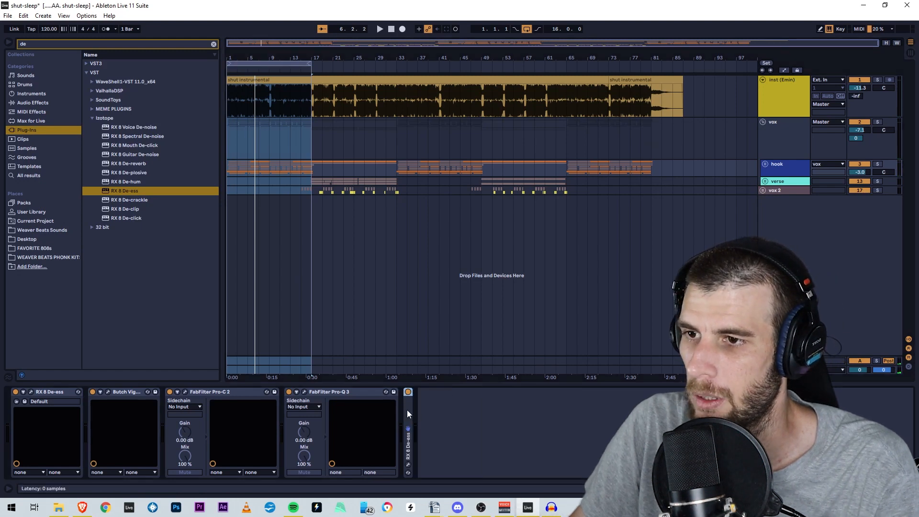
{"action": "double_click", "coordinate": [407, 410]}
{"action": "double_click", "coordinate": [434, 391]}
{"action": "double_click", "coordinate": [408, 406]}
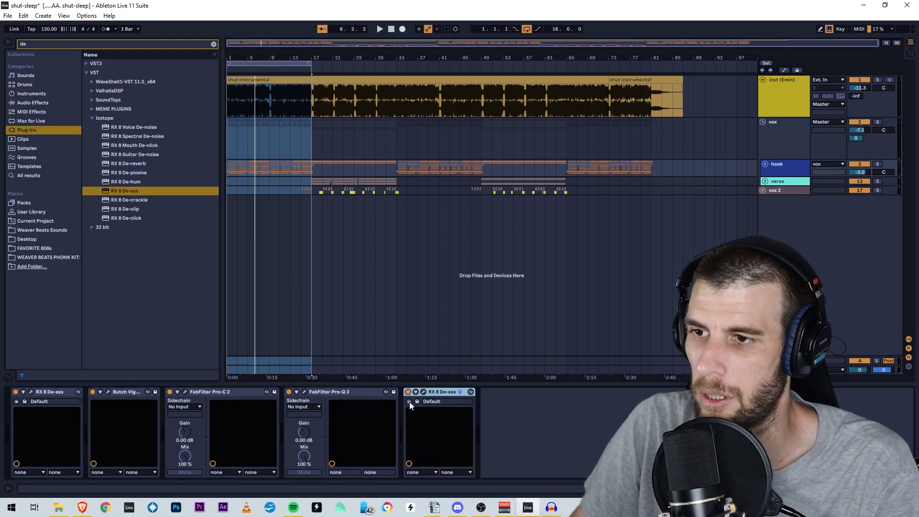
{"action": "double_click", "coordinate": [443, 391]}
{"action": "double_click", "coordinate": [405, 414]}
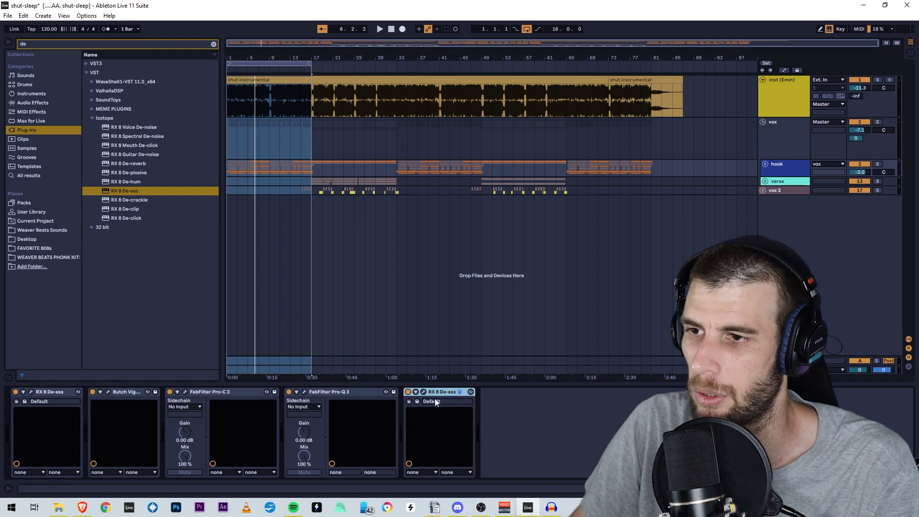
{"action": "double_click", "coordinate": [437, 390]}
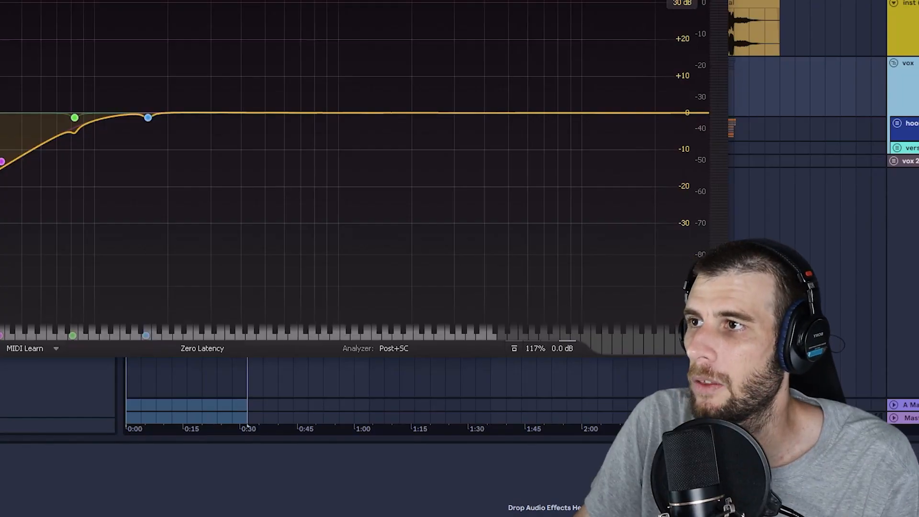
Step: Examine the low-frequency cut and the two narrow bell bands in the vox group's Pro-Q 3
{"action": "left_click_drag", "start_coordinate": [336, 0], "coordinate": [497, 72]}
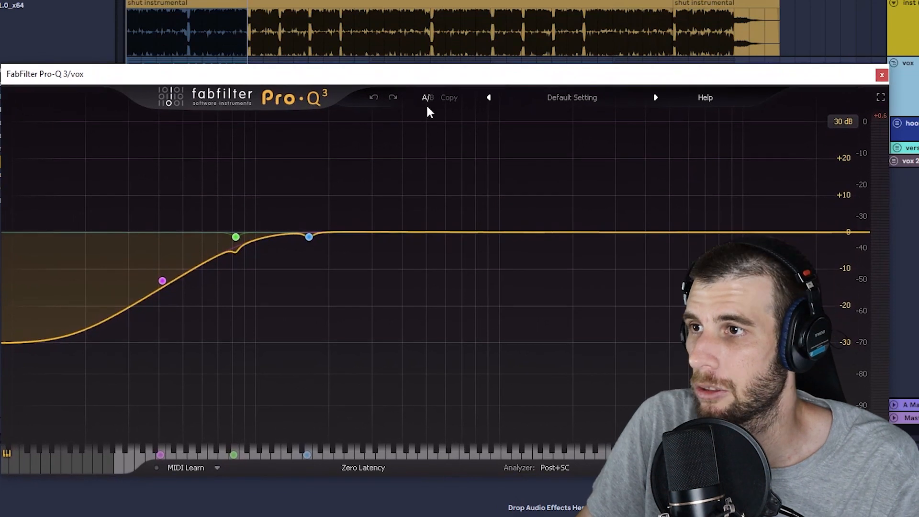
{"action": "left_click", "coordinate": [310, 239]}
{"action": "left_click", "coordinate": [235, 237]}
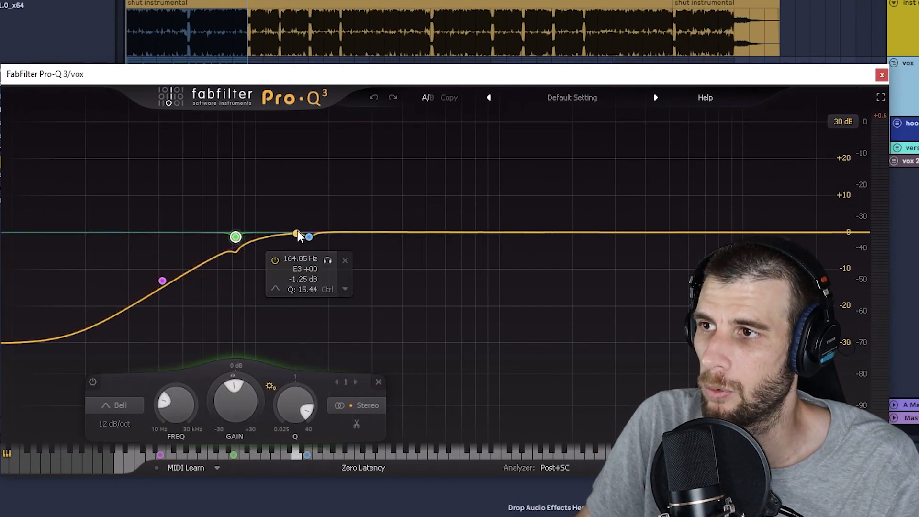
{"action": "left_click", "coordinate": [310, 243]}
{"action": "left_click", "coordinate": [236, 238]}
{"action": "left_click", "coordinate": [310, 237]}
{"action": "left_click", "coordinate": [236, 237]}
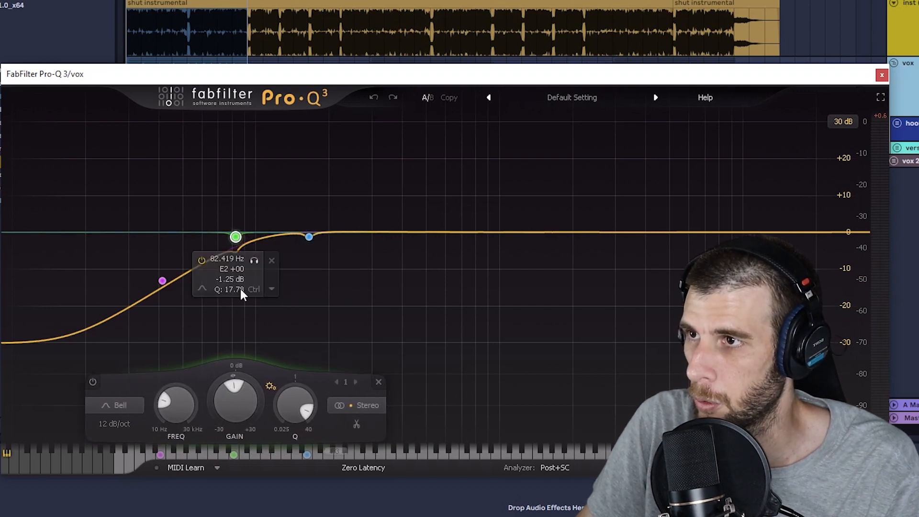
{"action": "left_click", "coordinate": [163, 281]}
{"action": "left_click", "coordinate": [237, 238]}
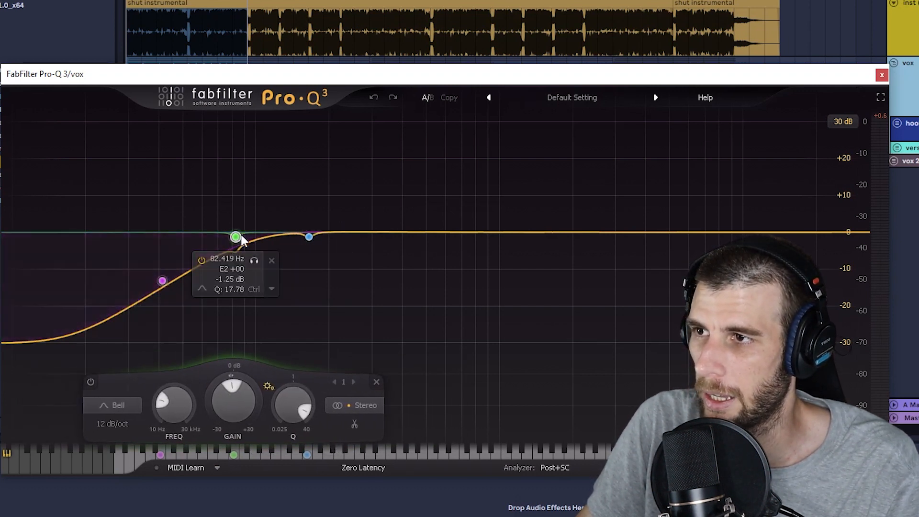
{"action": "left_click", "coordinate": [309, 238]}
{"action": "left_click", "coordinate": [236, 237]}
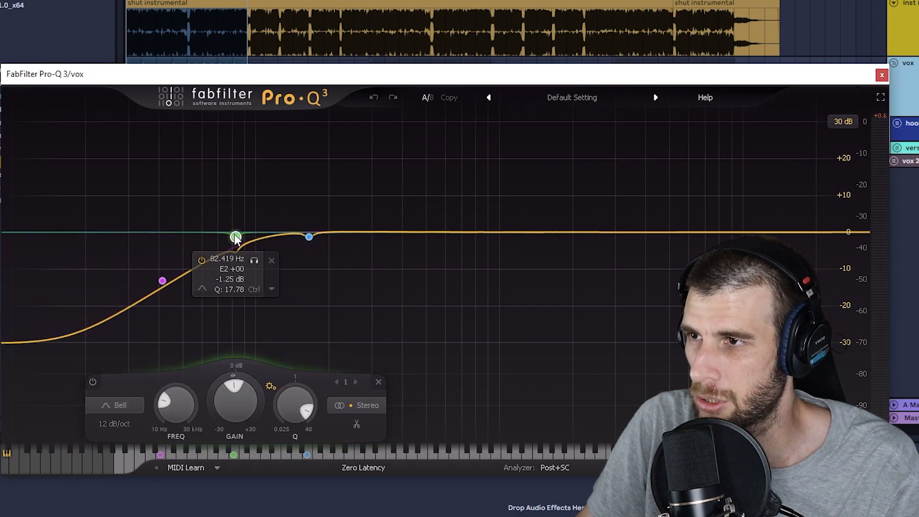
{"action": "mouse_move", "coordinate": [310, 251]}
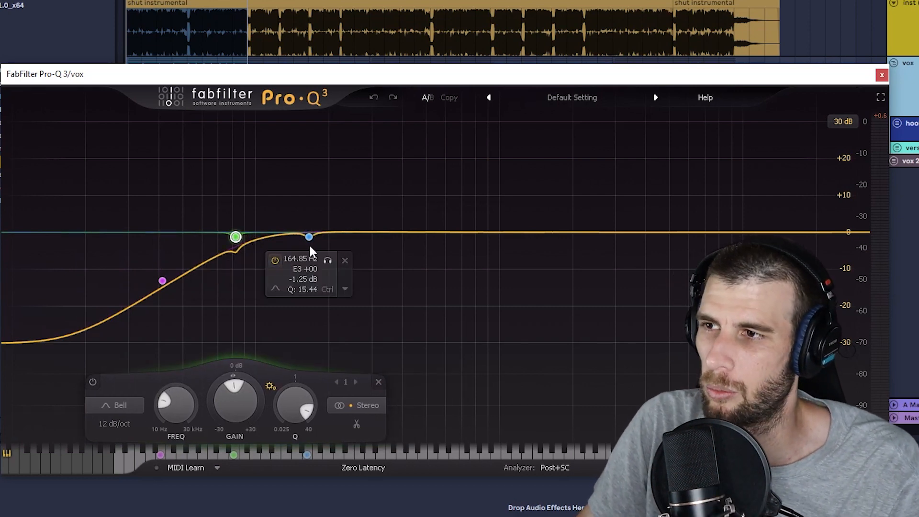
Step: Compare the vox group's Pro-Q 3 bypassed and enabled, and lower the gain of both narrow bell bands to about -1.94 dB
{"action": "left_click_drag", "start_coordinate": [355, 68], "coordinate": [521, 43]}
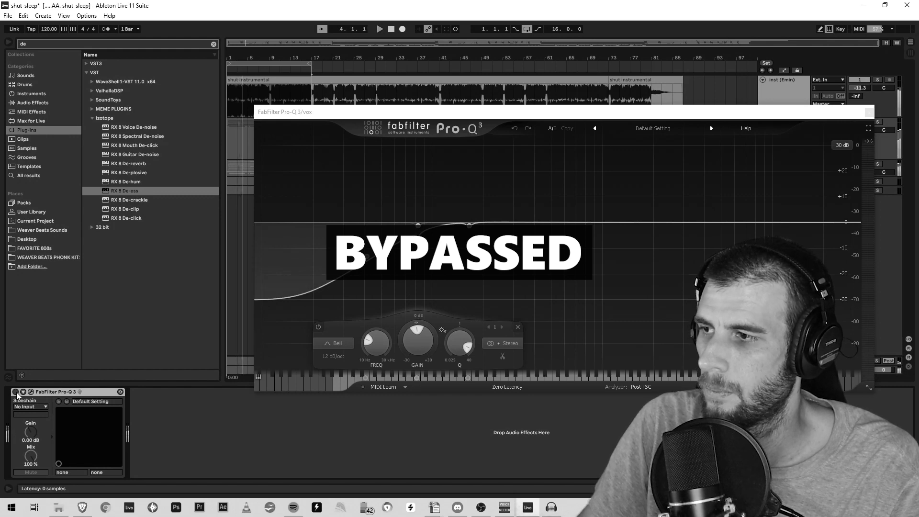
{"action": "left_click", "coordinate": [16, 392]}
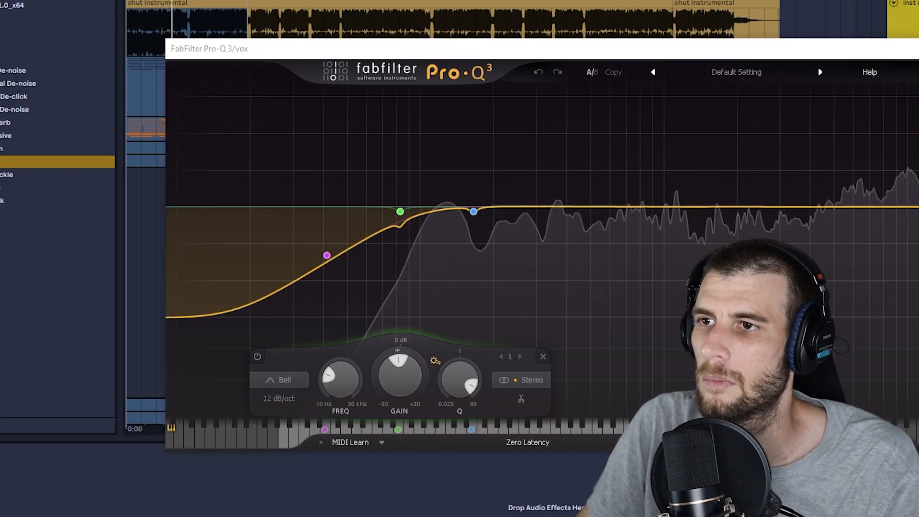
{"action": "mouse_move", "coordinate": [470, 215]}
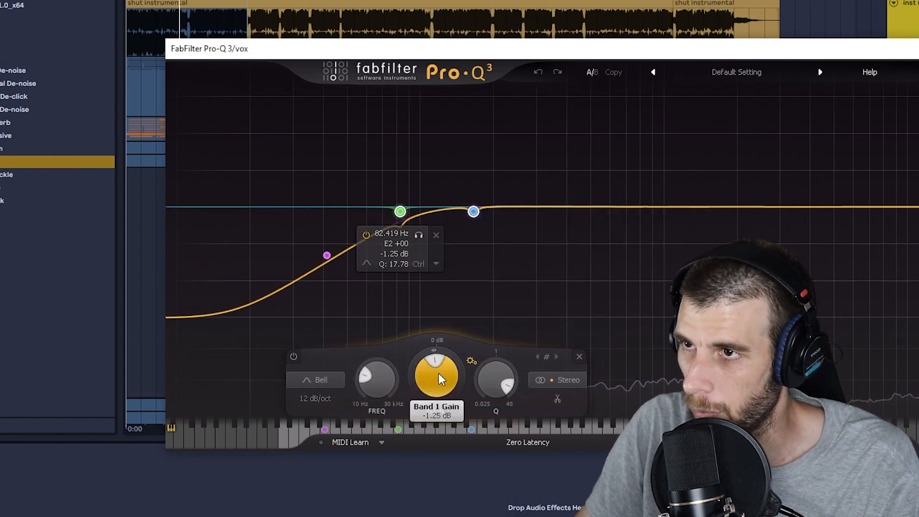
{"action": "scroll", "coordinate": [441, 380], "scroll_direction": "down", "scroll_amount": 3}
{"action": "scroll", "coordinate": [441, 379], "scroll_direction": "up", "scroll_amount": 2}
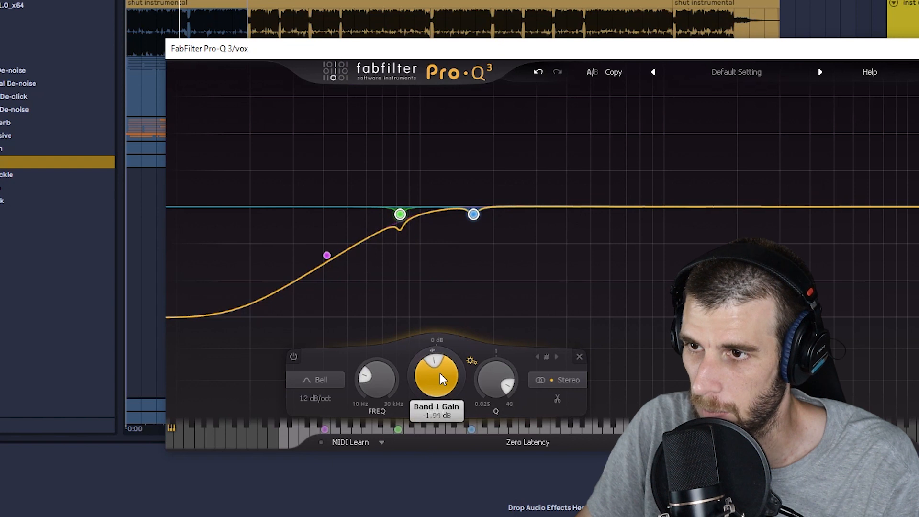
{"action": "left_click_drag", "start_coordinate": [441, 374], "coordinate": [440, 375]}
{"action": "key", "text": "space"}
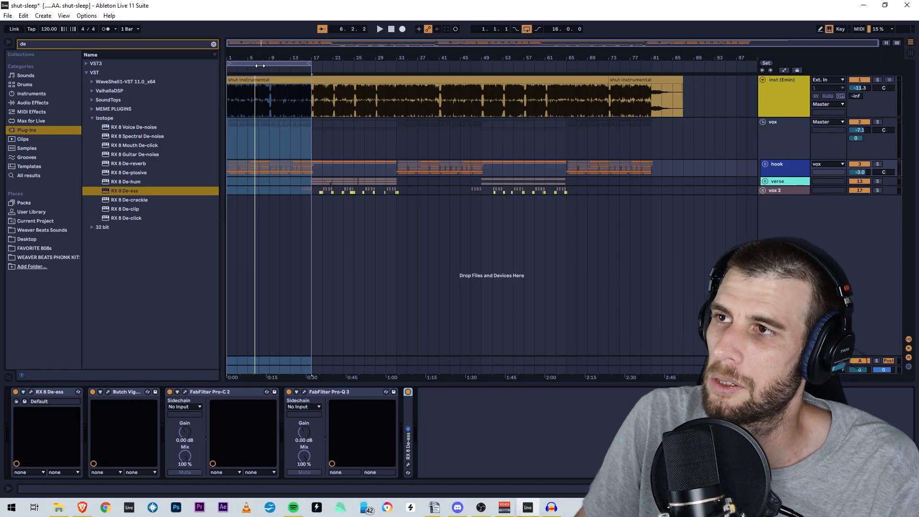
Step: Play the intro loop from its start, check the track levels in the Session mixer and return to the Arrangement
{"action": "left_click", "coordinate": [268, 65]}
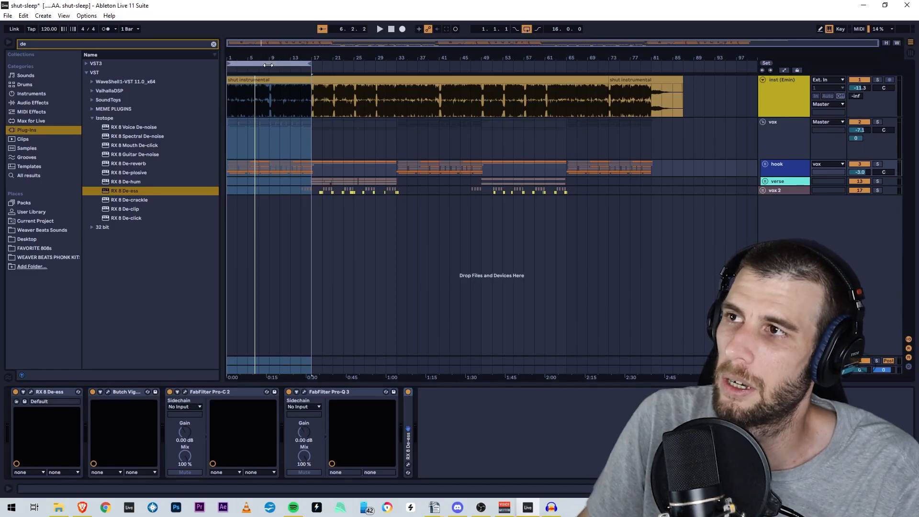
{"action": "key", "text": "space"}
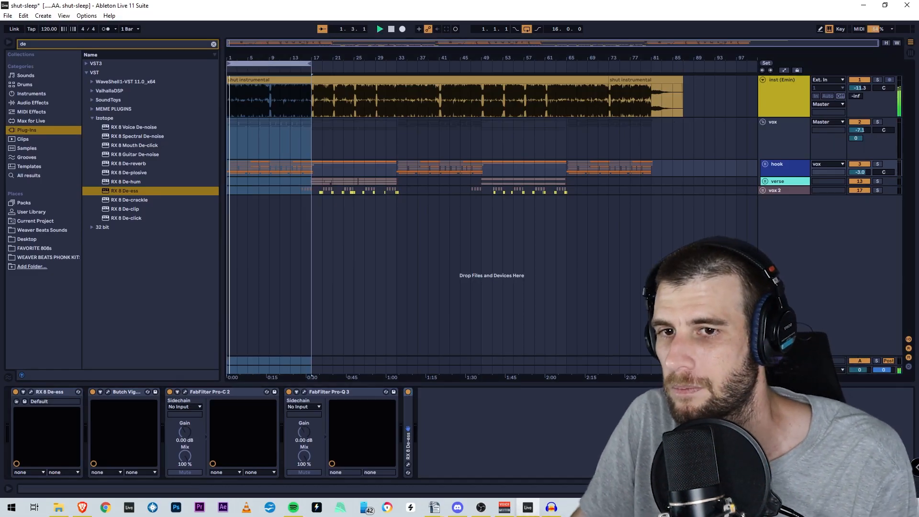
{"action": "key", "text": "Tab"}
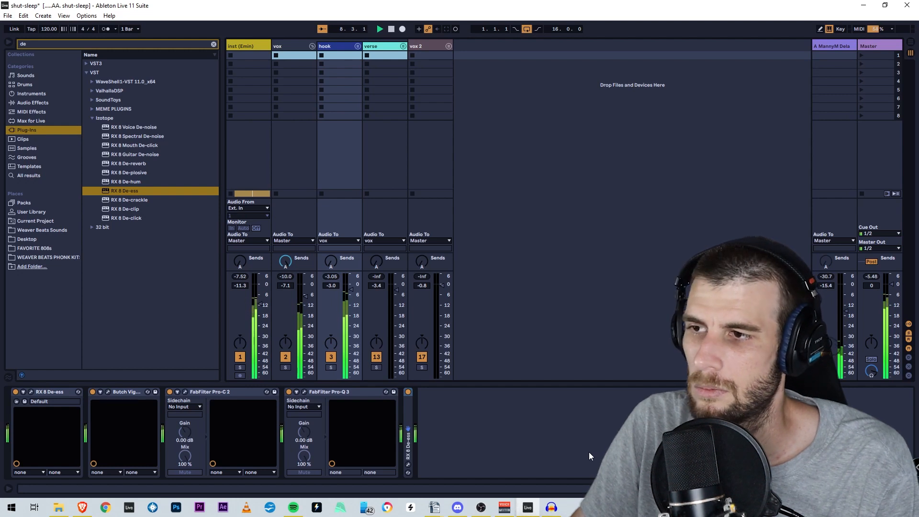
{"action": "key", "text": "Tab"}
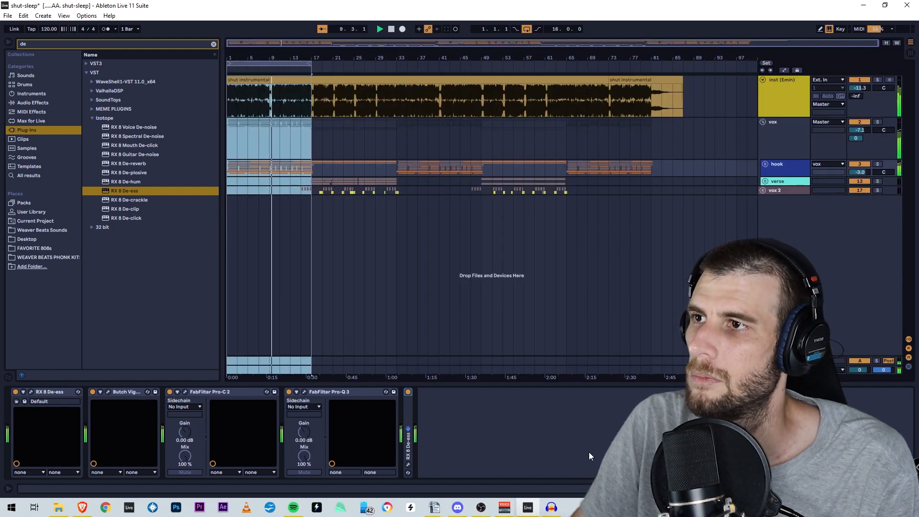